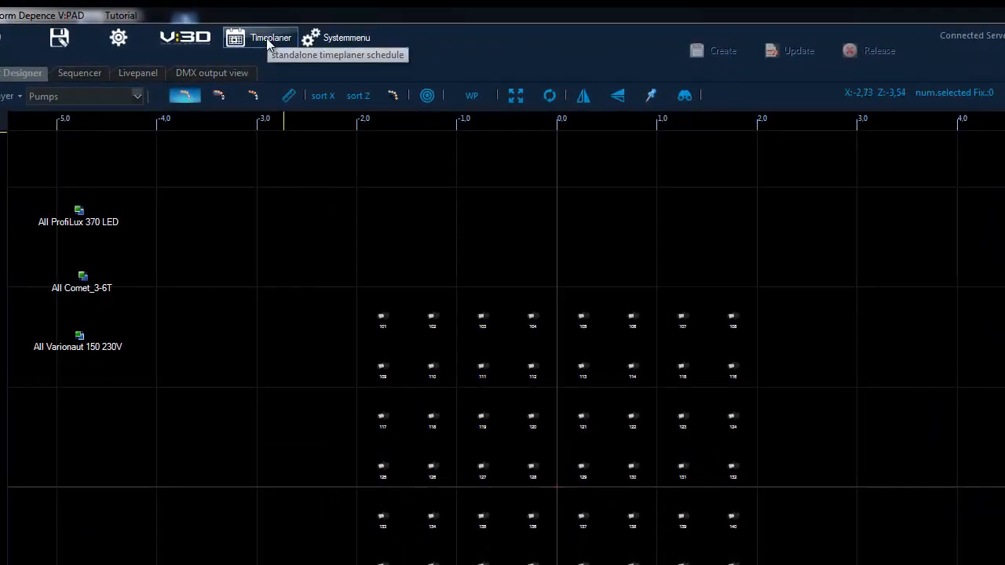
Open the standalone timeplaner schedule and create a new dayplan named "Default Day".
{"action": "left_click", "coordinate": [267, 38]}
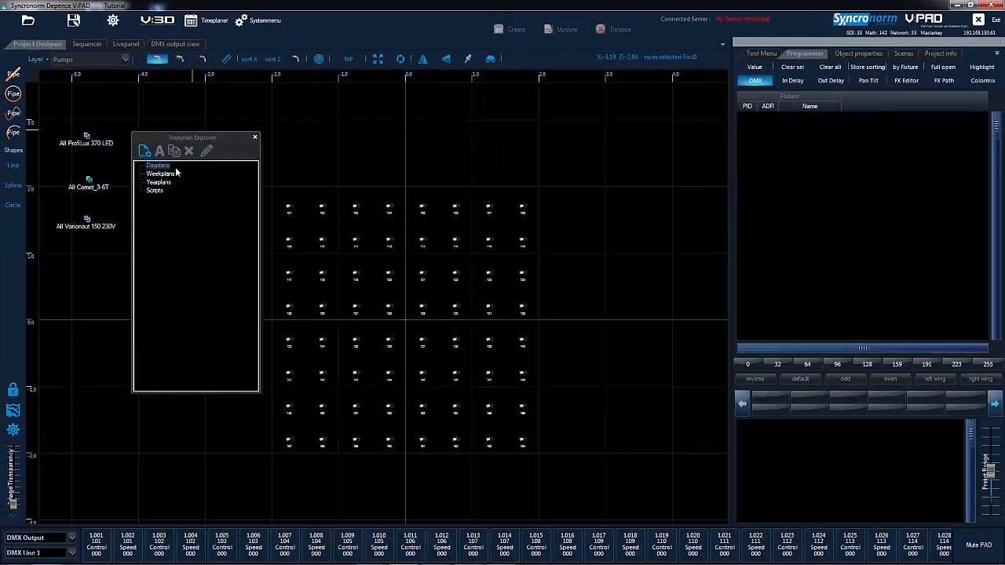
{"action": "left_click", "coordinate": [157, 165]}
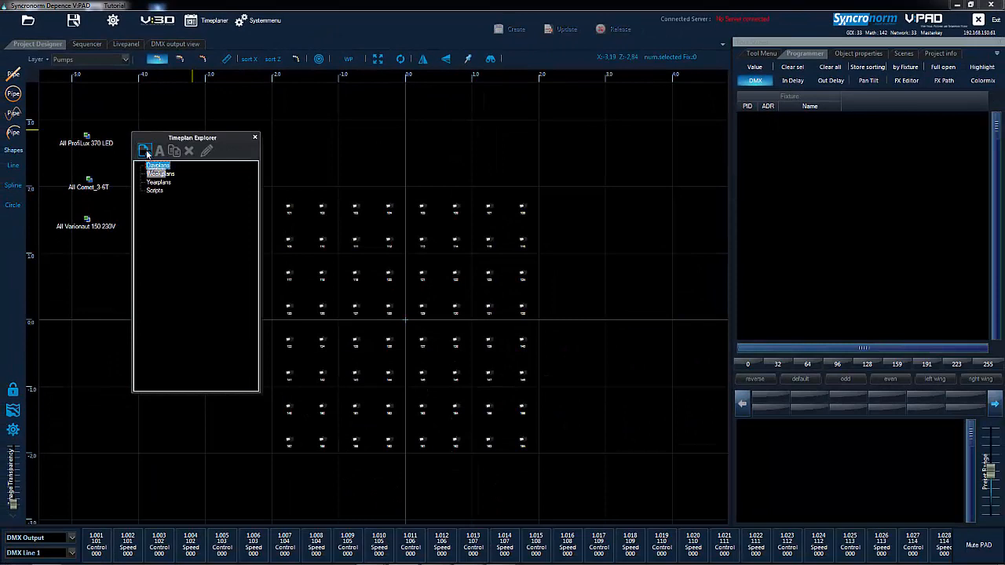
{"action": "left_click", "coordinate": [145, 150]}
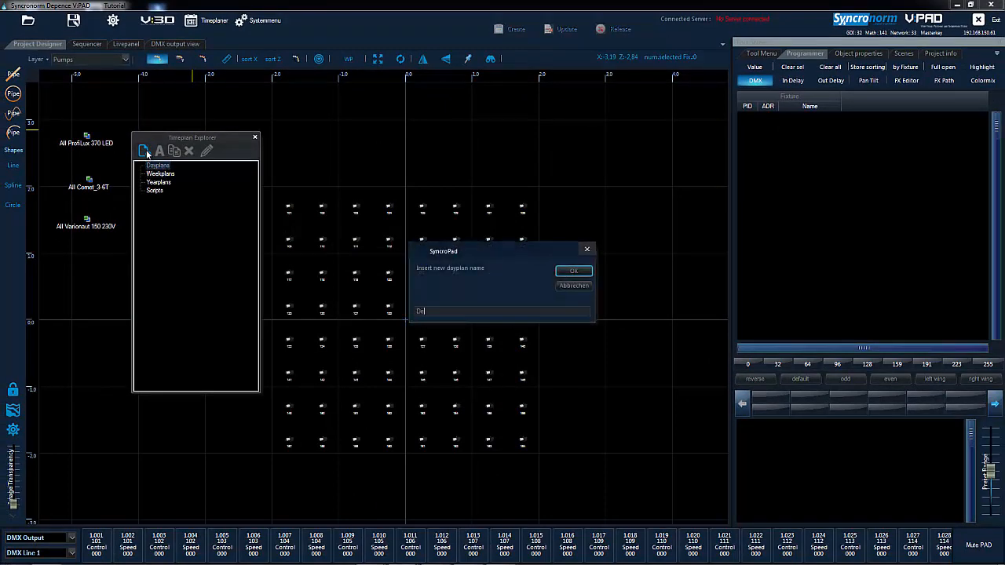
{"action": "type", "text": "Default Day"}
{"action": "key", "text": "Return"}
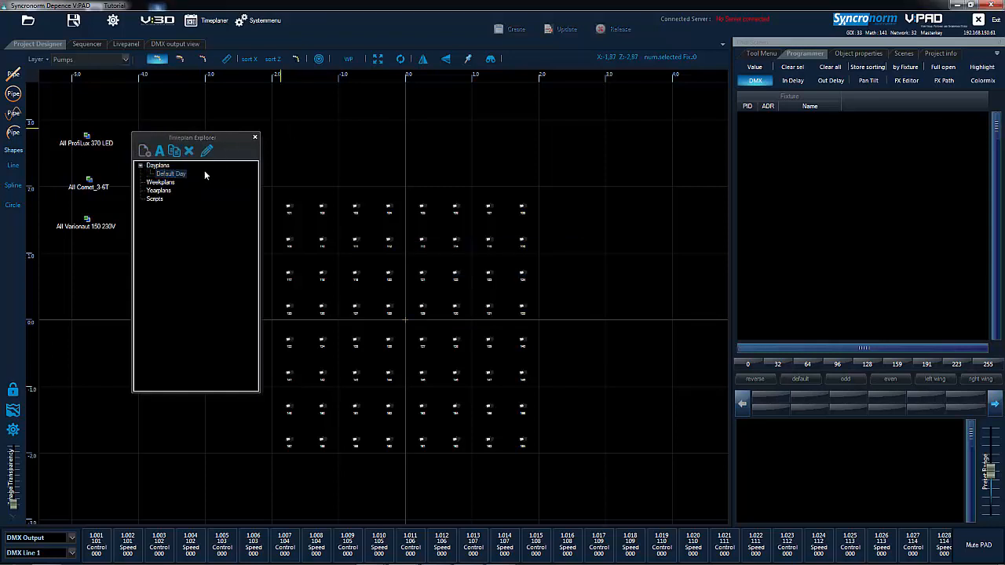
Open the Default Day dayplan for editing and enlarge its editor window.
{"action": "left_click", "coordinate": [170, 175]}
{"action": "double_click", "coordinate": [172, 176]}
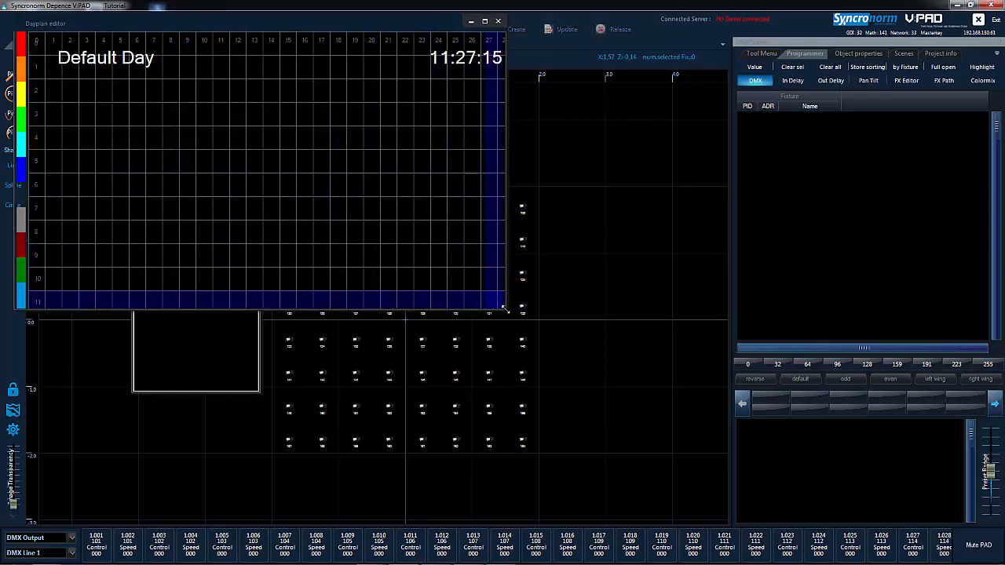
{"action": "left_click_drag", "start_coordinate": [506, 310], "coordinate": [744, 470]}
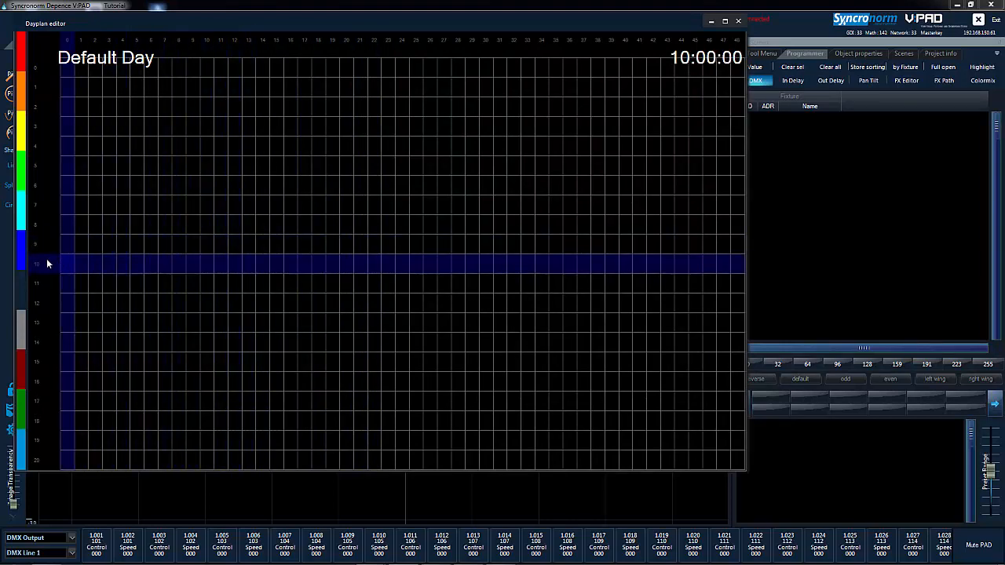
Add the My First Show sequence to the Default Day plan and align its start to about 09:00.
{"action": "scroll", "coordinate": [35, 261], "scroll_direction": "up", "scroll_amount": 3}
{"action": "mouse_move", "coordinate": [88, 282]}
{"action": "left_mouse_down"}
{"action": "mouse_move", "coordinate": [221, 81]}
{"action": "mouse_move", "coordinate": [181, 388]}
{"action": "left_mouse_up"}
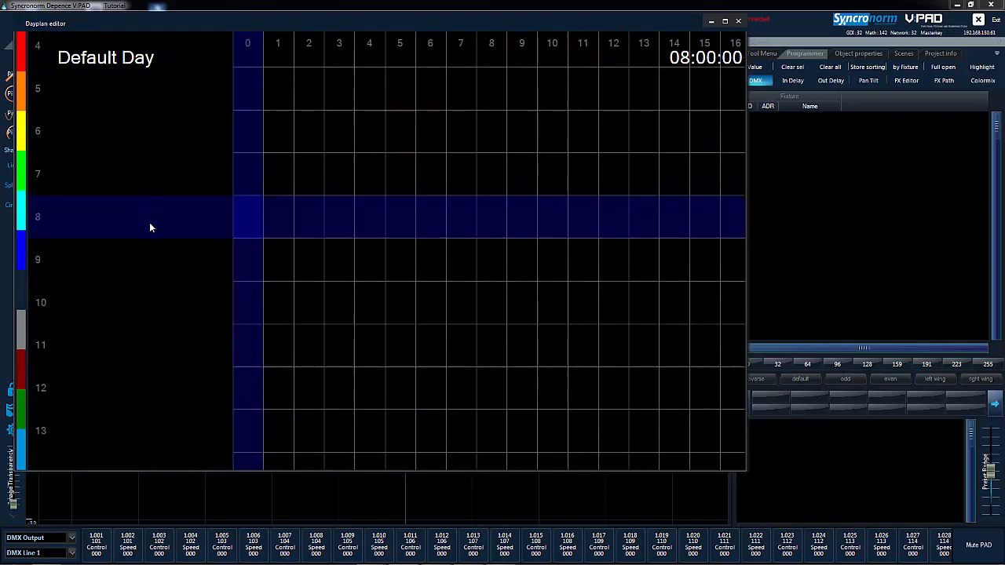
{"action": "left_click_drag", "start_coordinate": [150, 227], "coordinate": [159, 417]}
{"action": "scroll", "coordinate": [154, 281], "scroll_direction": "down", "scroll_amount": 1}
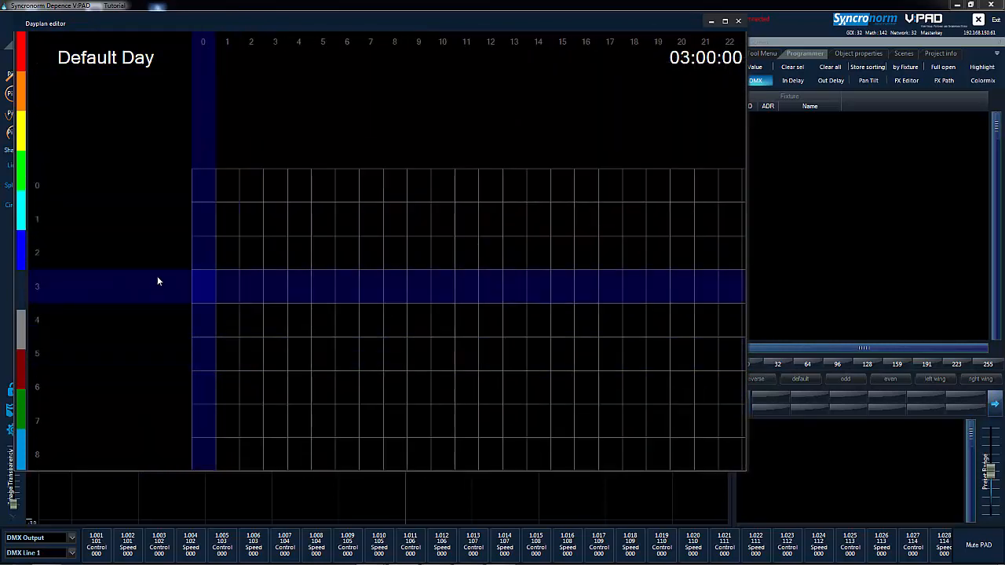
{"action": "left_click_drag", "start_coordinate": [181, 252], "coordinate": [168, 288]}
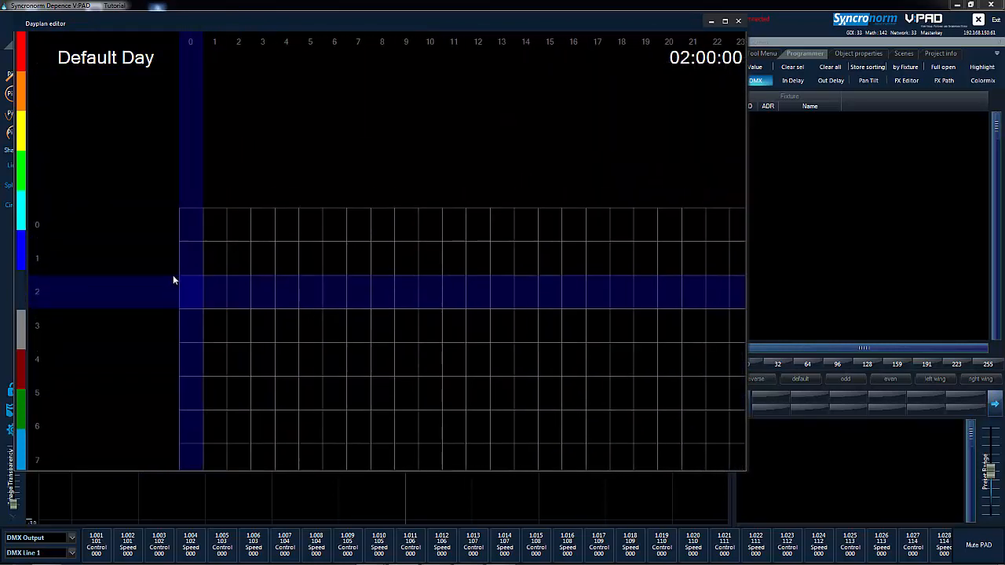
{"action": "left_click_drag", "start_coordinate": [275, 108], "coordinate": [338, 278]}
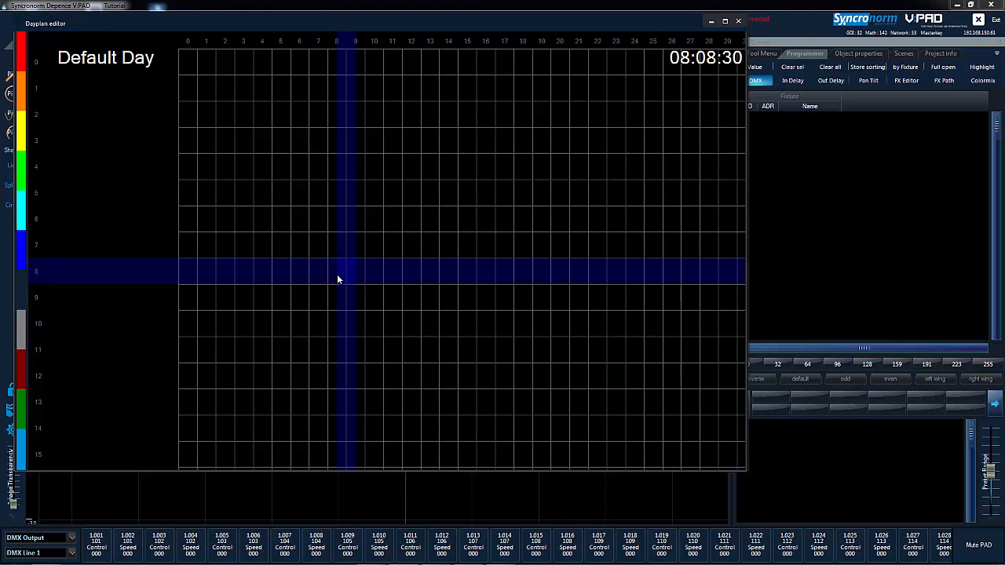
{"action": "left_click_drag", "start_coordinate": [337, 274], "coordinate": [176, 264]}
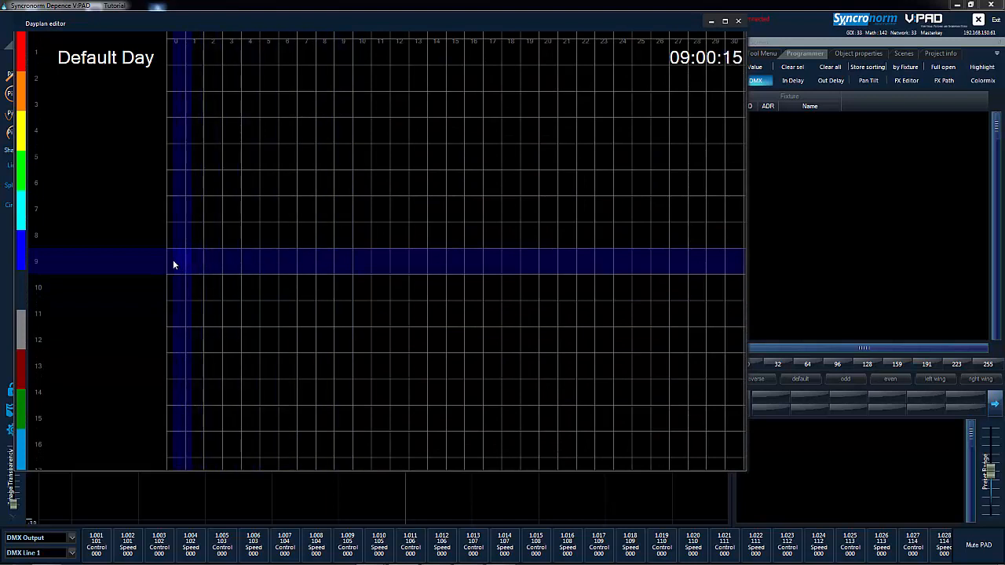
{"action": "right_click", "coordinate": [172, 260]}
{"action": "left_click", "coordinate": [185, 266]}
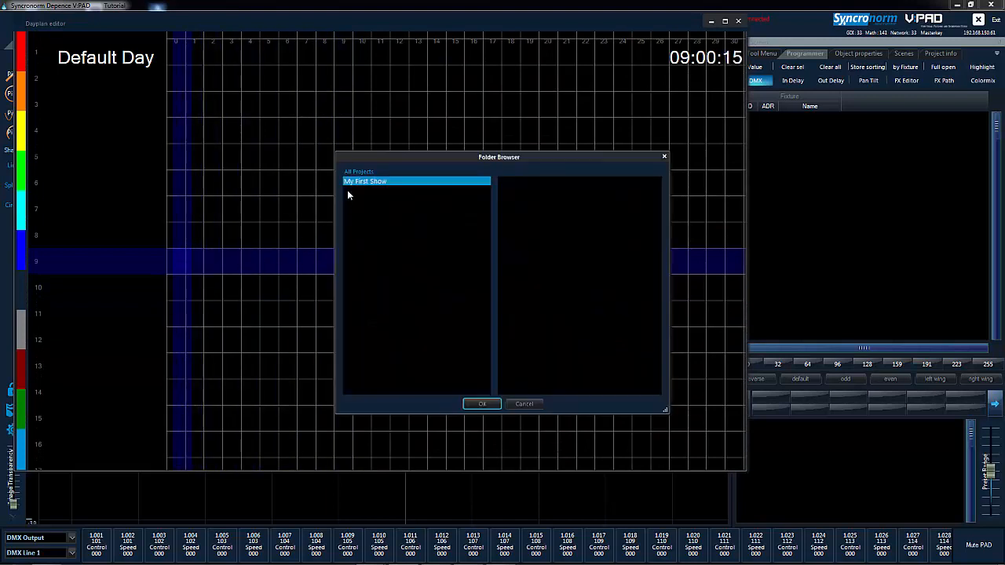
{"action": "left_click", "coordinate": [482, 404]}
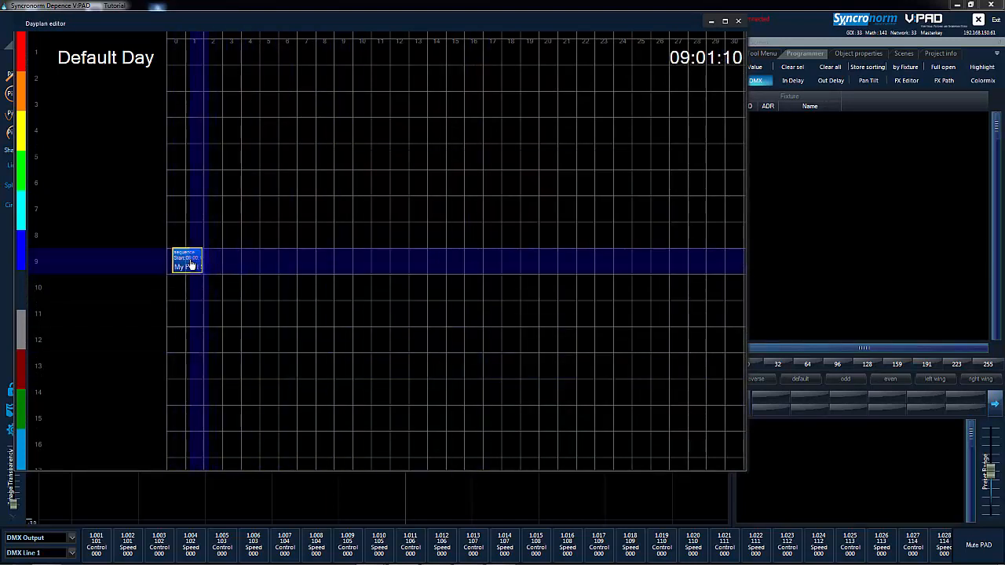
{"action": "left_click_drag", "start_coordinate": [191, 265], "coordinate": [186, 267]}
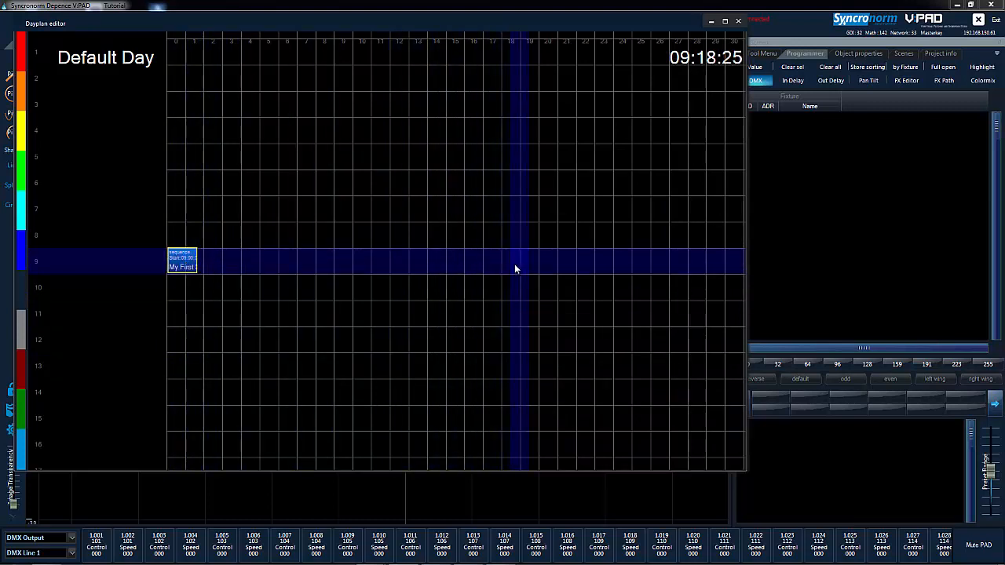
Add a My First Show sequence to the Default Day plan at about 09:30.
{"action": "middle_click_drag", "start_coordinate": [525, 264], "coordinate": [450, 269]}
{"action": "scroll", "coordinate": [573, 257], "scroll_direction": "down", "scroll_amount": 1}
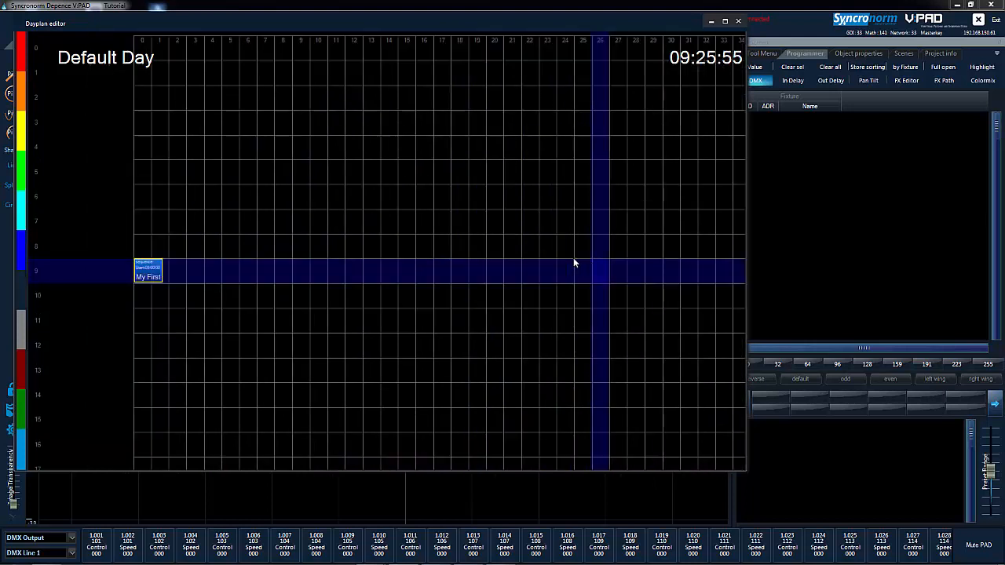
{"action": "middle_click_drag", "start_coordinate": [641, 256], "coordinate": [605, 258]}
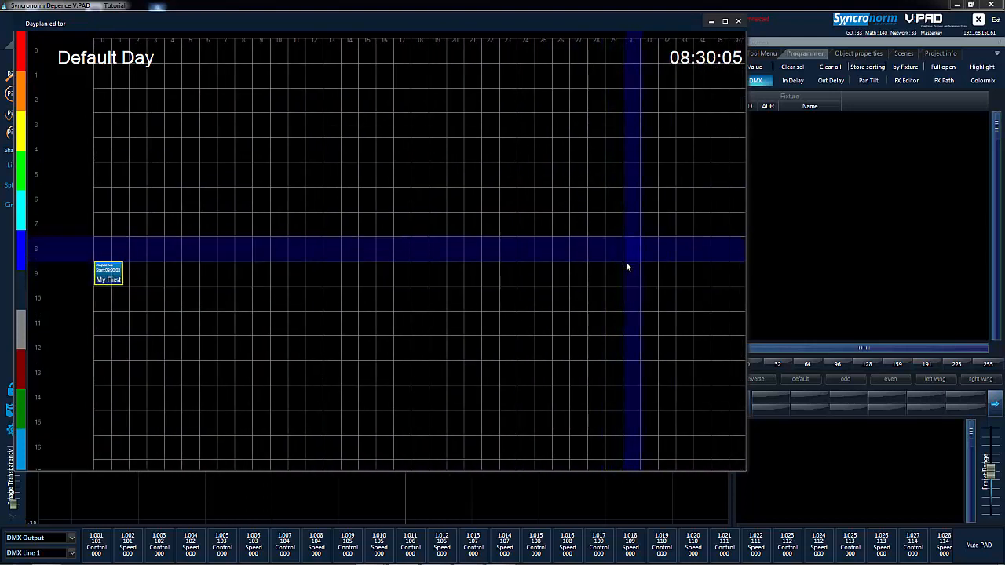
{"action": "right_click", "coordinate": [628, 269]}
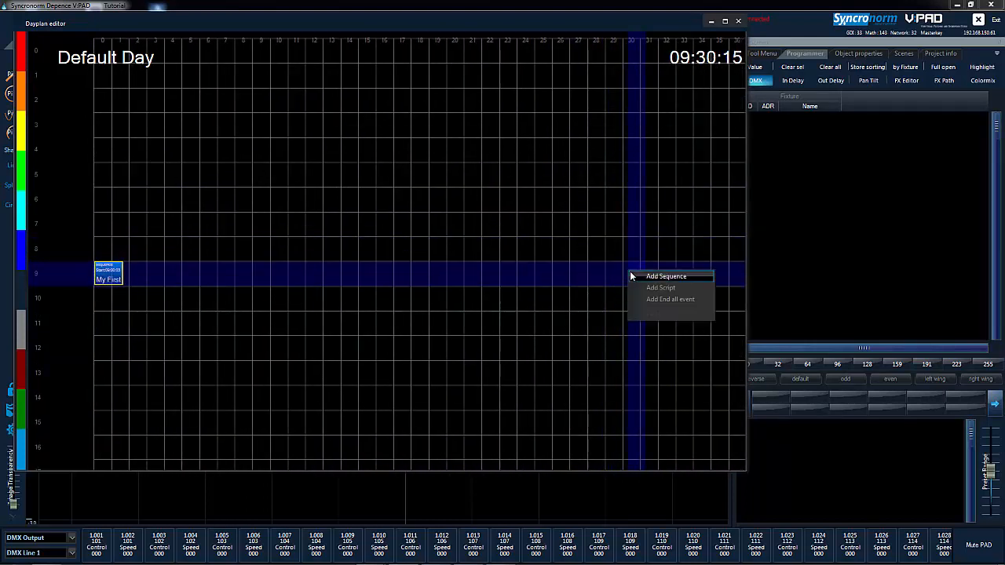
{"action": "left_click", "coordinate": [634, 275]}
{"action": "double_click", "coordinate": [380, 187]}
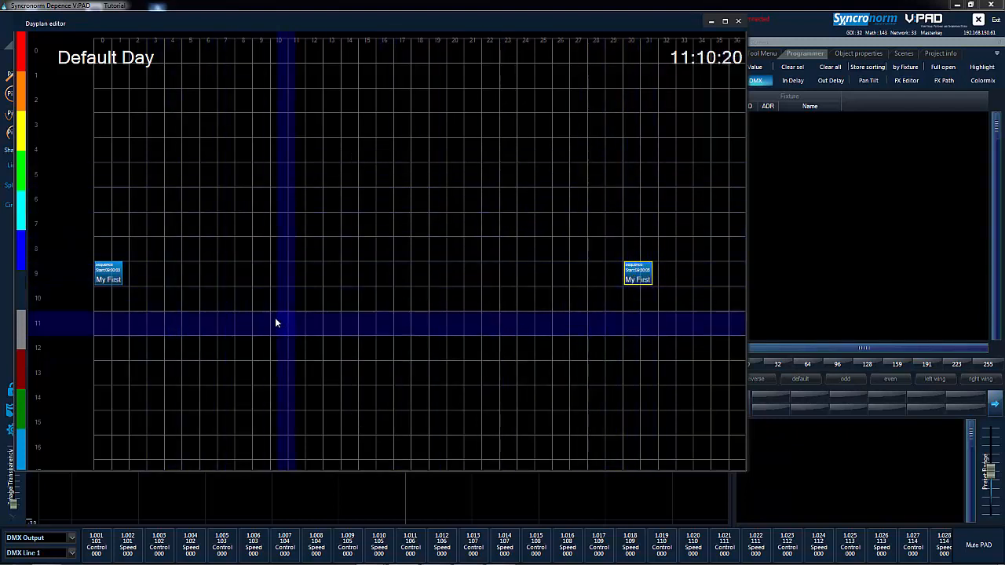
Add a My First Show sequence to the Default Day plan at noon and shift its start to 12:00:01.
{"action": "right_click", "coordinate": [103, 351]}
{"action": "left_click", "coordinate": [116, 354]}
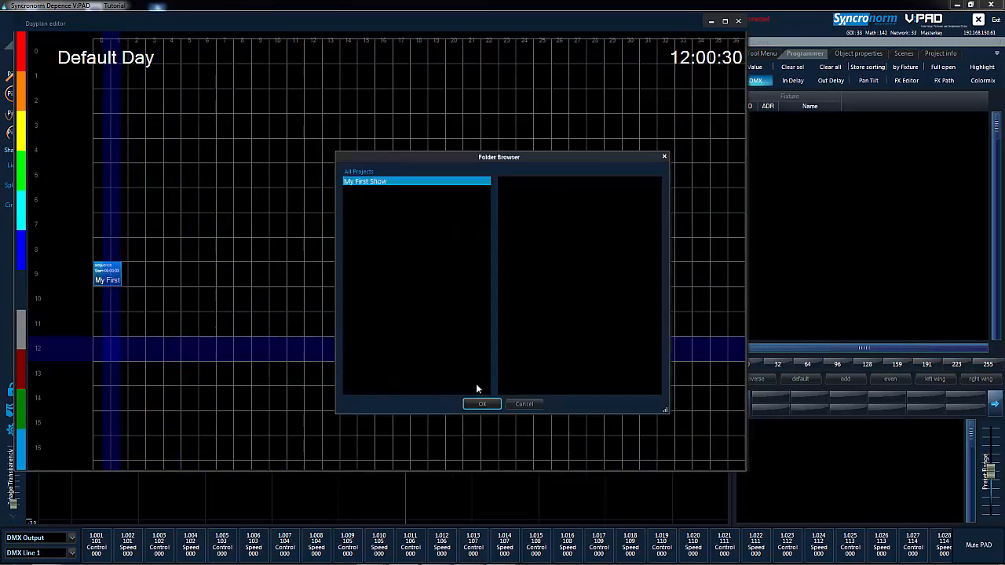
{"action": "left_click", "coordinate": [480, 404]}
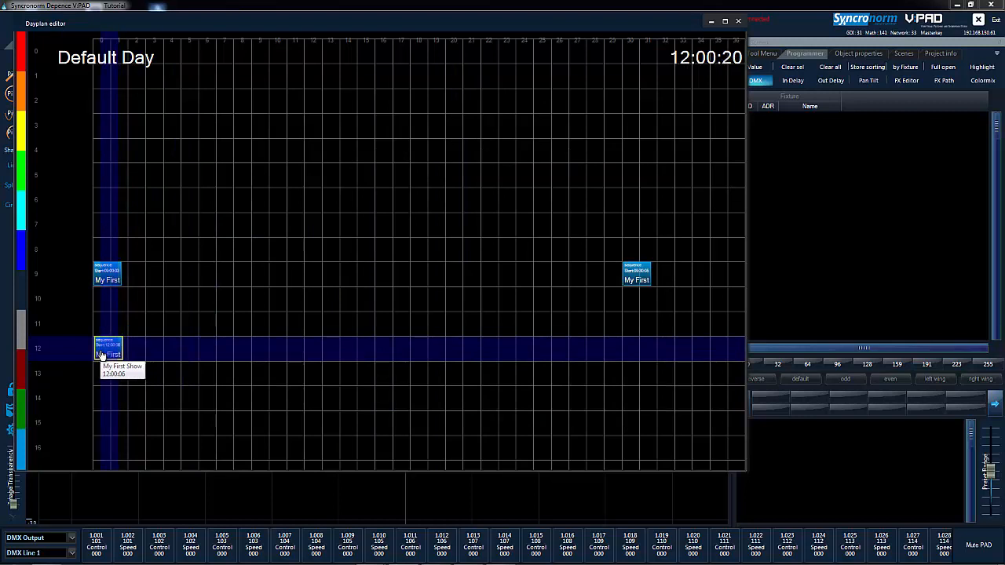
{"action": "left_click_drag", "start_coordinate": [101, 353], "coordinate": [99, 355]}
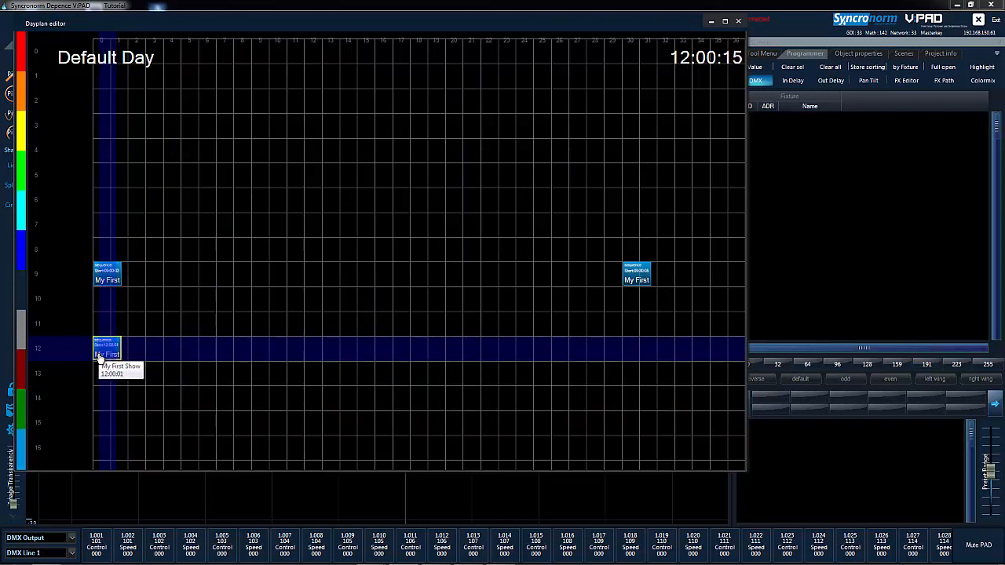
Add a My First Show sequence to the Default Day plan at about 12:30, then close the dayplan editor.
{"action": "scroll", "coordinate": [347, 332], "scroll_direction": "down", "scroll_amount": 3}
{"action": "scroll", "coordinate": [338, 307], "scroll_direction": "down", "scroll_amount": 3}
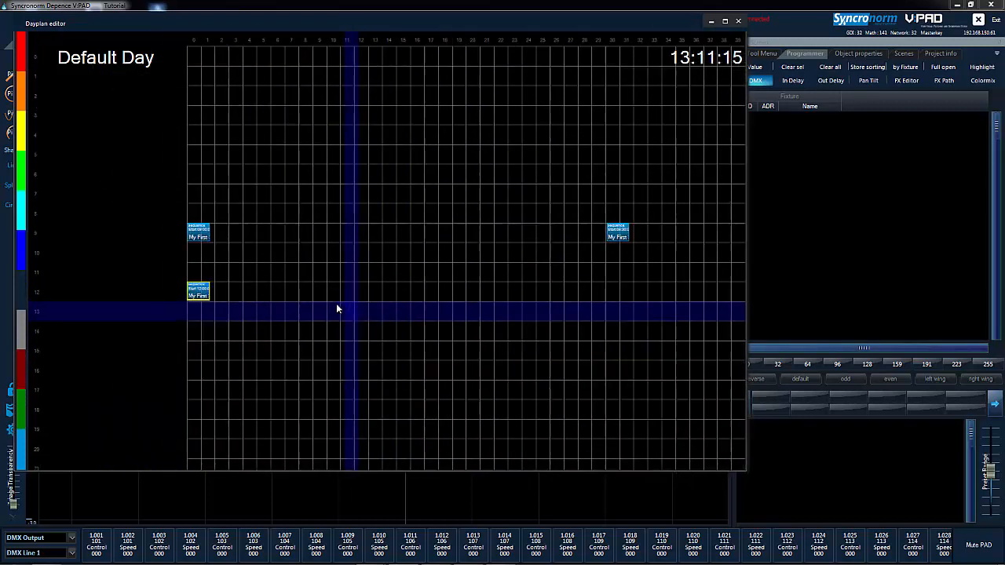
{"action": "right_click", "coordinate": [578, 291]}
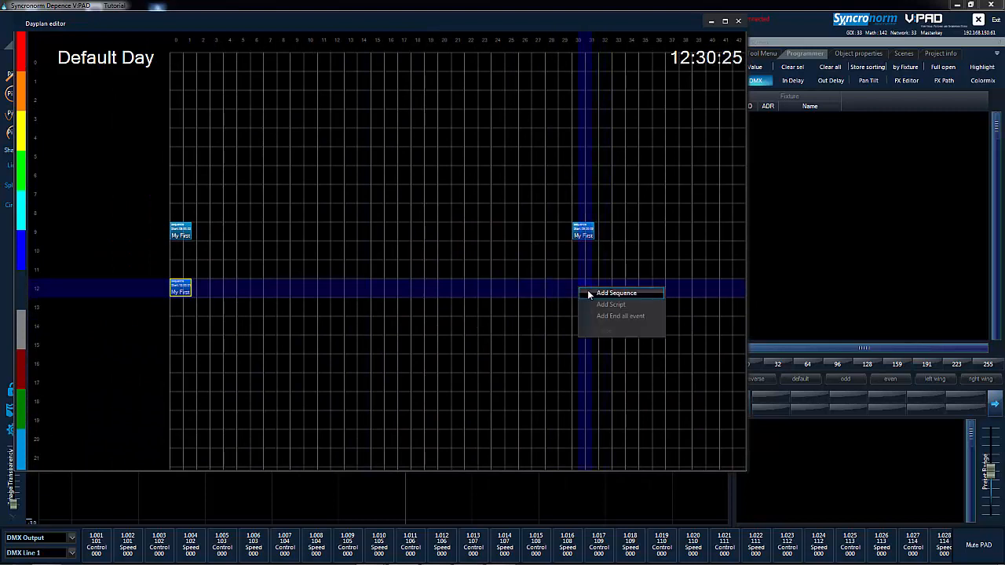
{"action": "left_click", "coordinate": [590, 293]}
{"action": "left_click", "coordinate": [475, 403]}
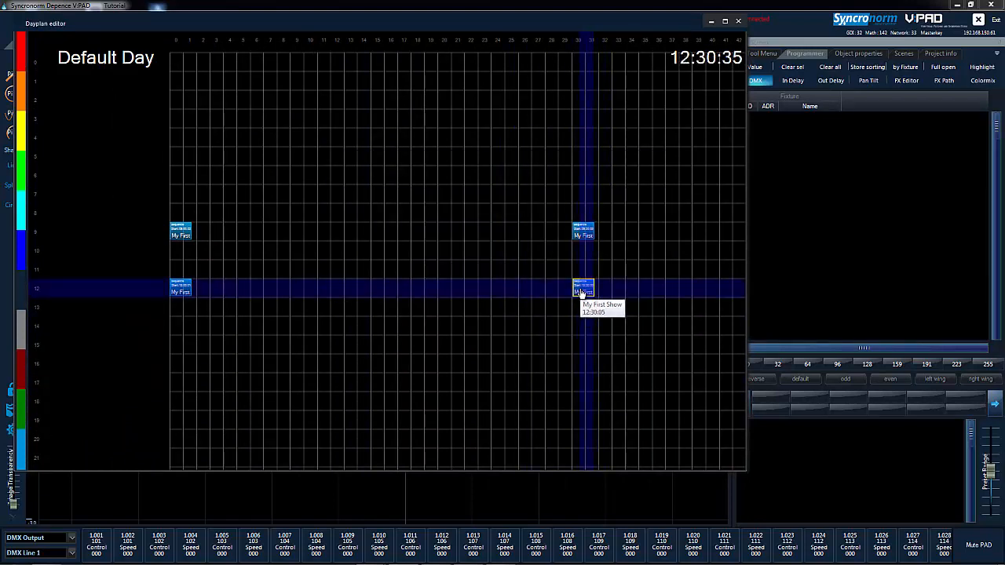
{"action": "left_click", "coordinate": [581, 293]}
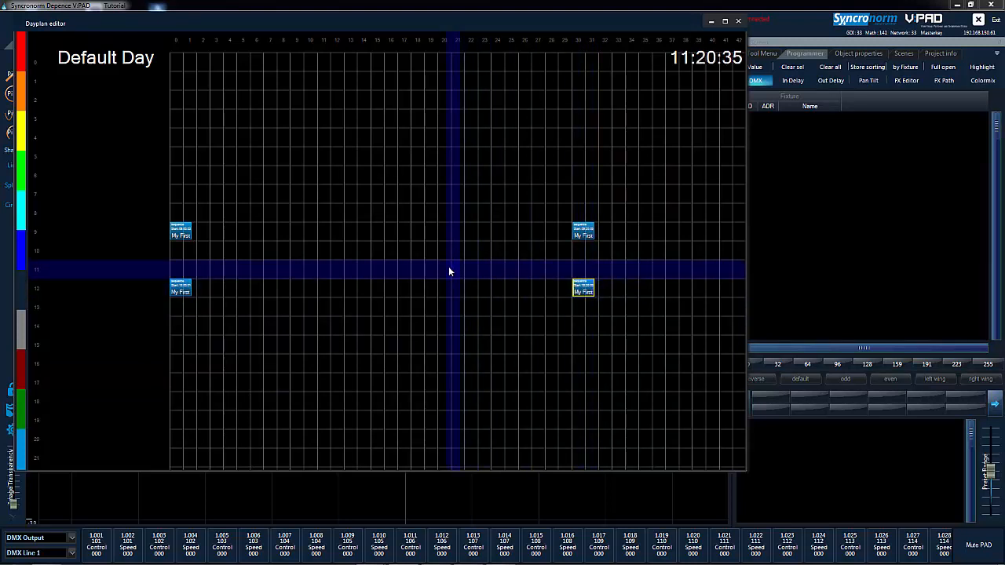
{"action": "left_click", "coordinate": [450, 268]}
{"action": "left_click", "coordinate": [738, 22]}
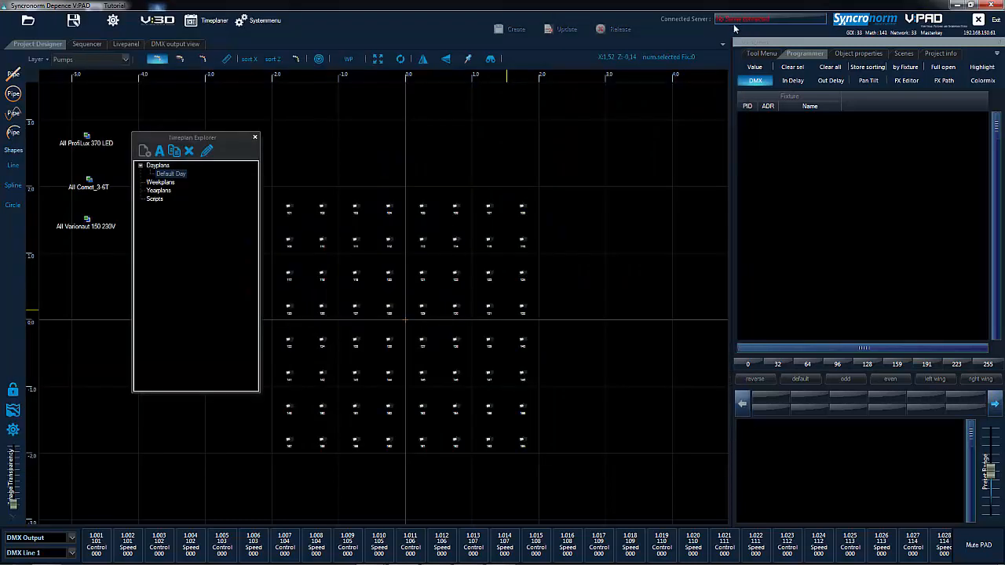
Create a second dayplan named "Special Day" and open it in an enlarged editor window.
{"action": "left_click", "coordinate": [160, 165]}
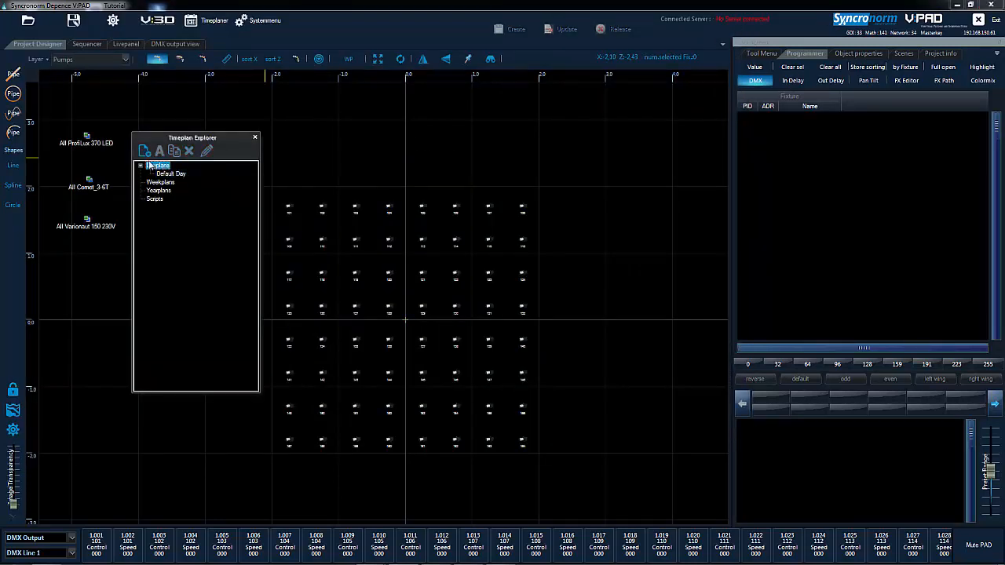
{"action": "left_click", "coordinate": [144, 151]}
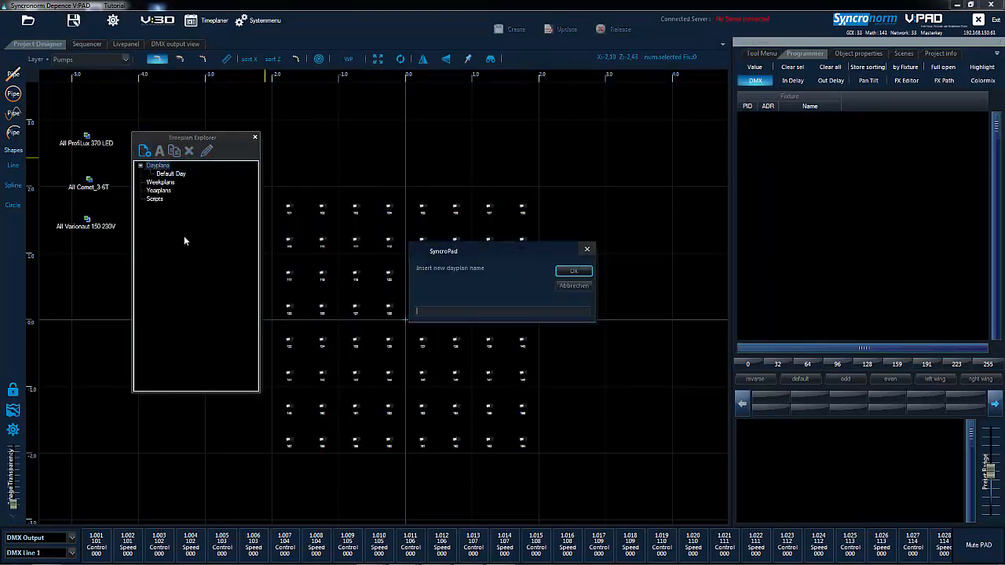
{"action": "type", "text": "Special Day"}
{"action": "key", "text": "Return"}
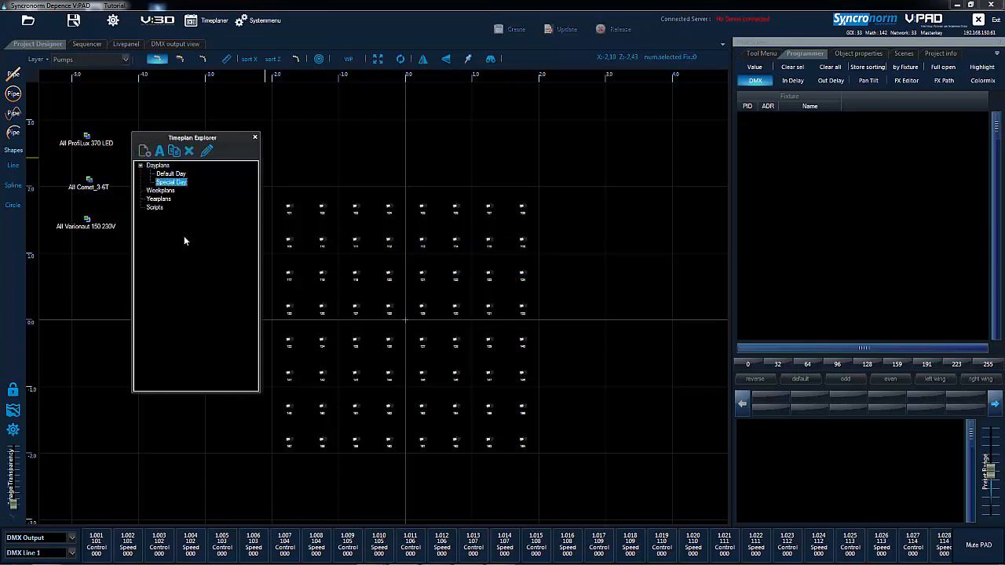
{"action": "double_click", "coordinate": [181, 182]}
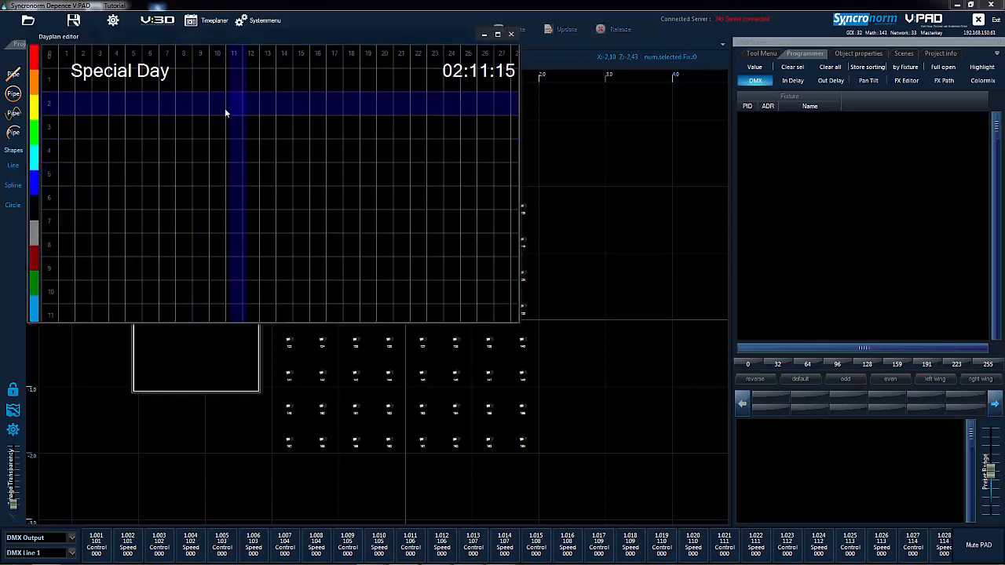
{"action": "left_click_drag", "start_coordinate": [517, 322], "coordinate": [792, 475]}
Add the My First Show sequence to the Special Day plan at about 10:00.
{"action": "scroll", "coordinate": [304, 307], "scroll_direction": "down", "scroll_amount": 2}
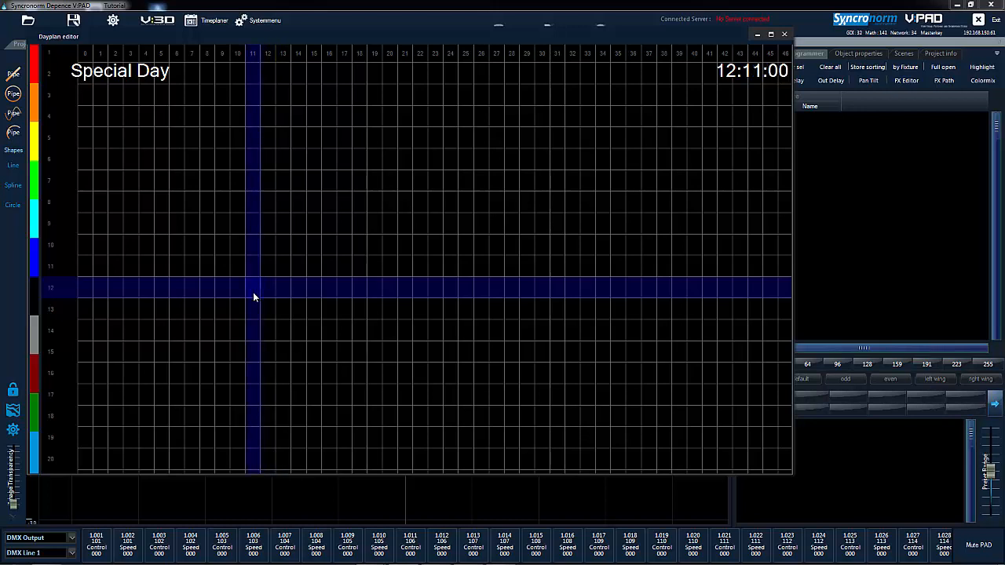
{"action": "right_click", "coordinate": [87, 246]}
{"action": "left_click", "coordinate": [103, 250]}
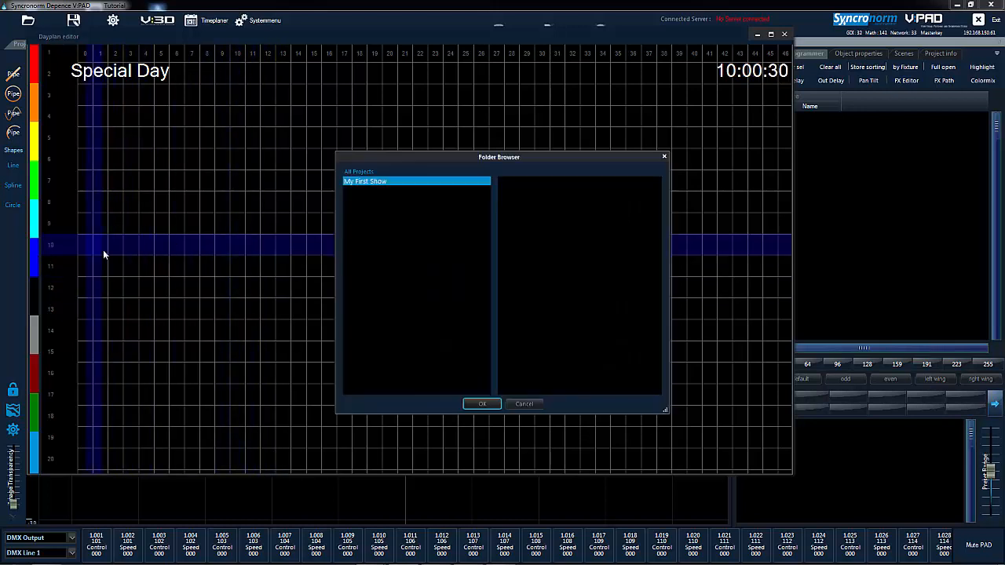
{"action": "left_click", "coordinate": [483, 404]}
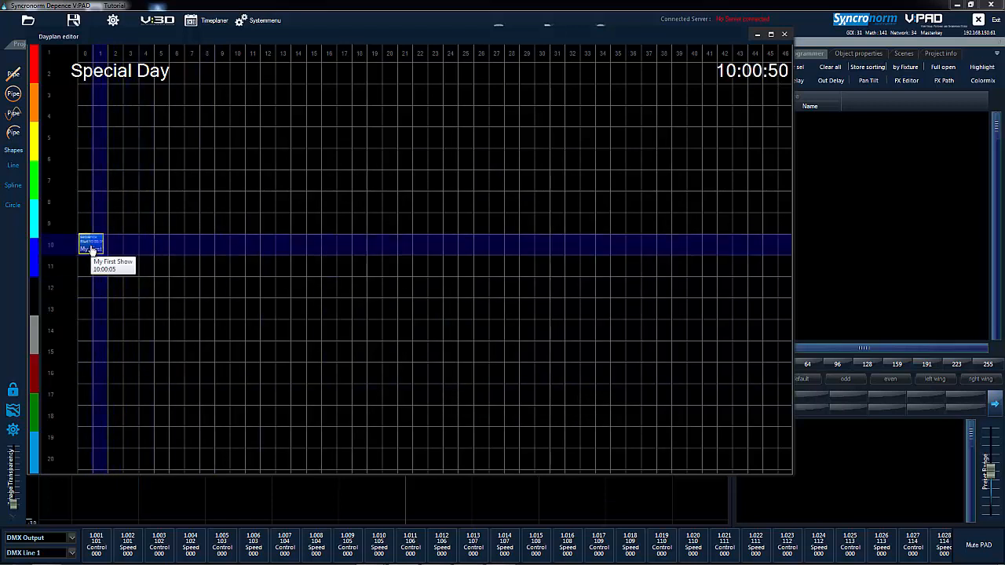
Add a My First Show sequence to the Special Day plan at about 10:15.
{"action": "right_click", "coordinate": [310, 248]}
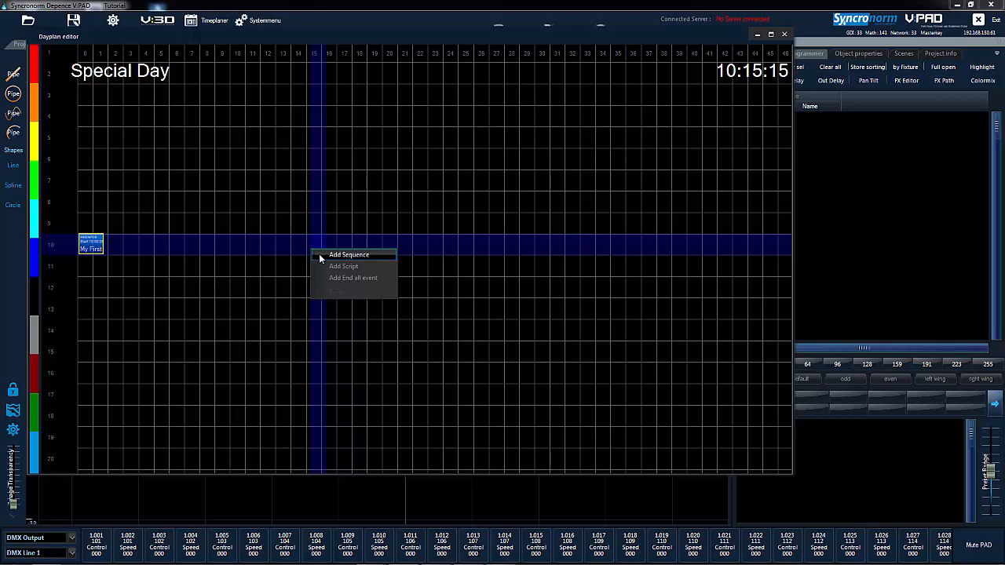
{"action": "left_click", "coordinate": [346, 256]}
{"action": "left_click", "coordinate": [486, 405]}
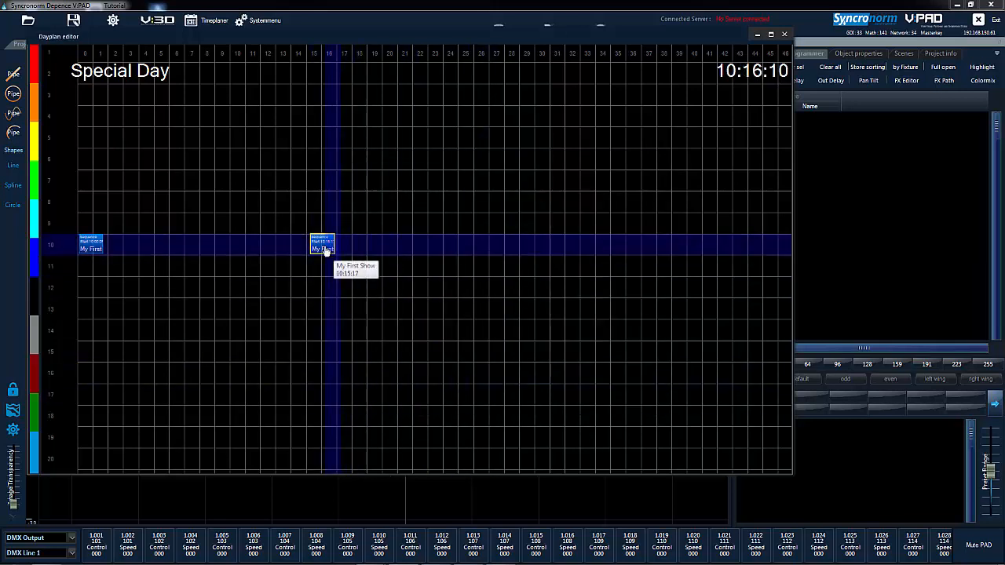
Shift the second Special Day sequence to about 10:15 and add another My First Show sequence at about 10:30.
{"action": "left_click_drag", "start_coordinate": [326, 251], "coordinate": [323, 251]}
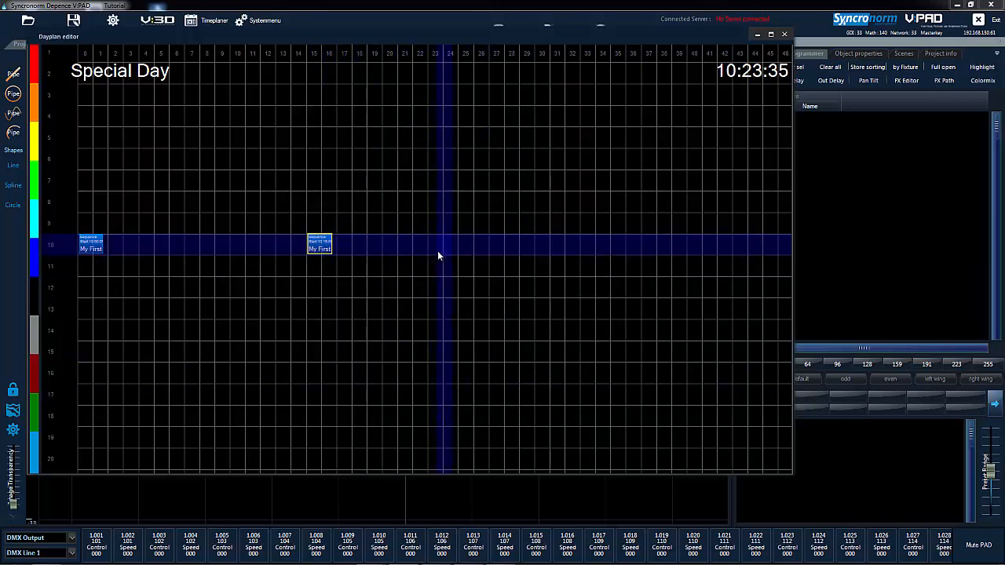
{"action": "right_click", "coordinate": [544, 250]}
{"action": "left_click", "coordinate": [553, 255]}
{"action": "double_click", "coordinate": [390, 180]}
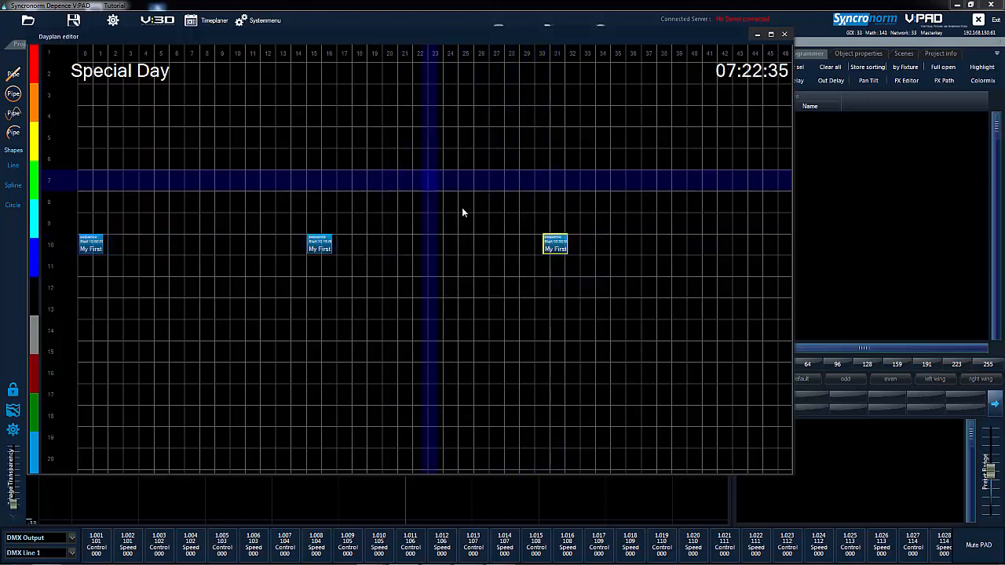
{"action": "left_click_drag", "start_coordinate": [544, 249], "coordinate": [542, 248]}
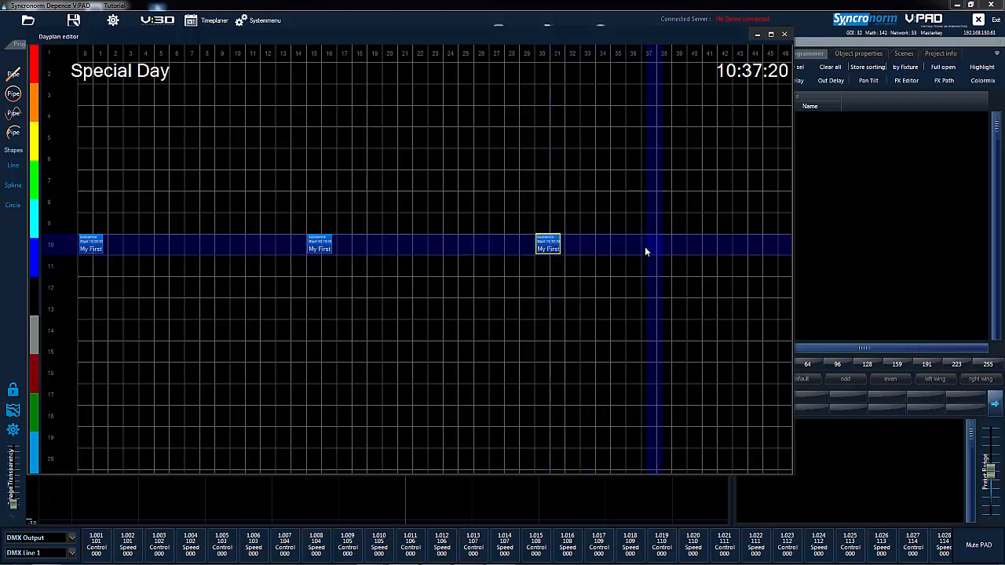
Add a My First Show sequence to the Special Day plan at about 12:00.
{"action": "right_click", "coordinate": [84, 286]}
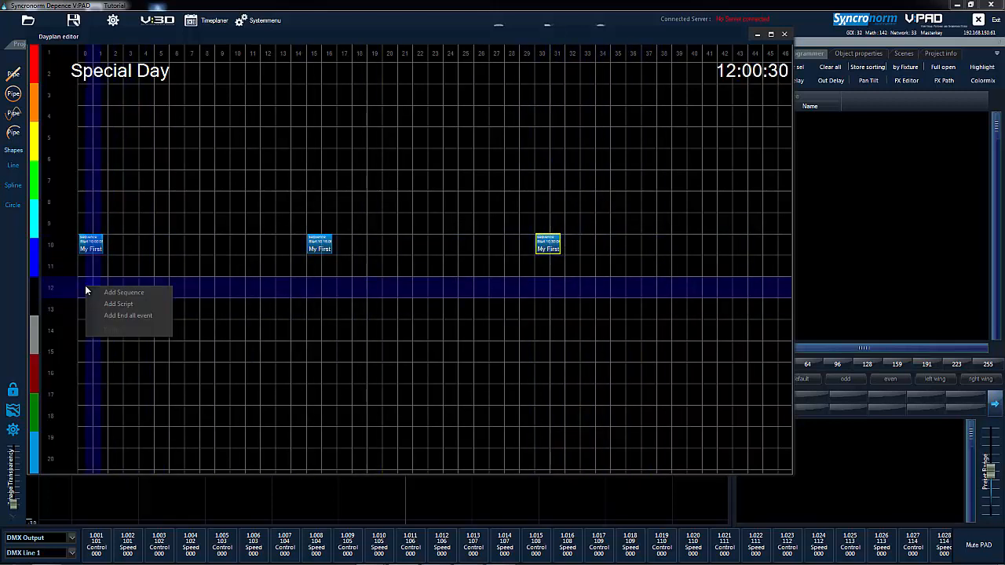
{"action": "left_click", "coordinate": [98, 291]}
{"action": "left_click", "coordinate": [482, 404]}
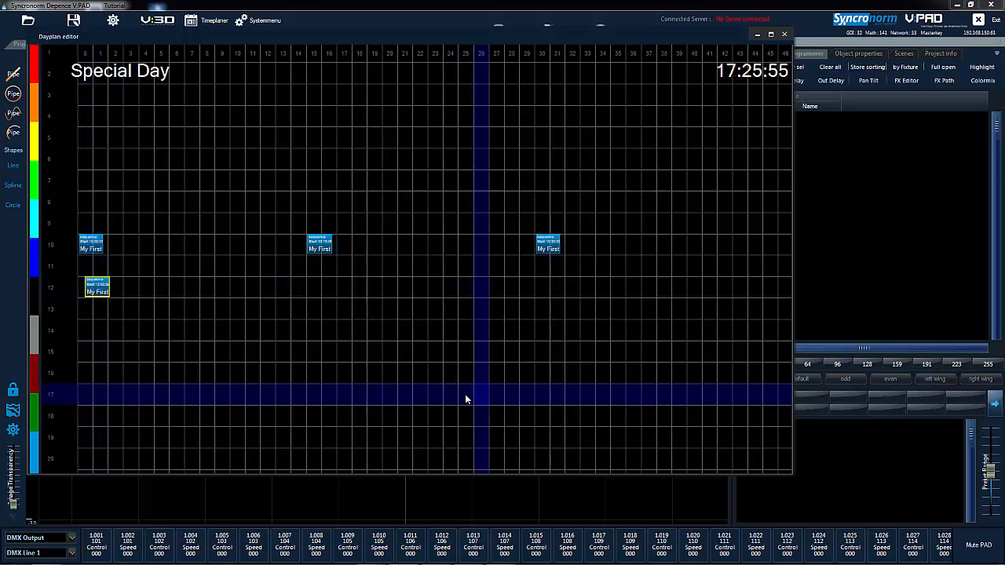
{"action": "left_click_drag", "start_coordinate": [94, 291], "coordinate": [91, 291]}
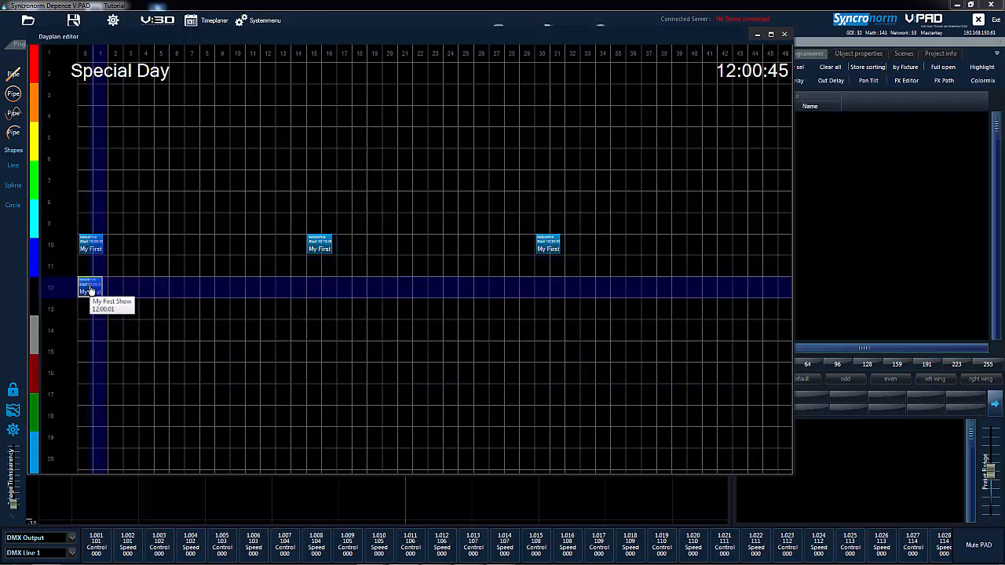
Add a My First Show sequence to the Special Day plan at about 12:15.
{"action": "right_click", "coordinate": [316, 287]}
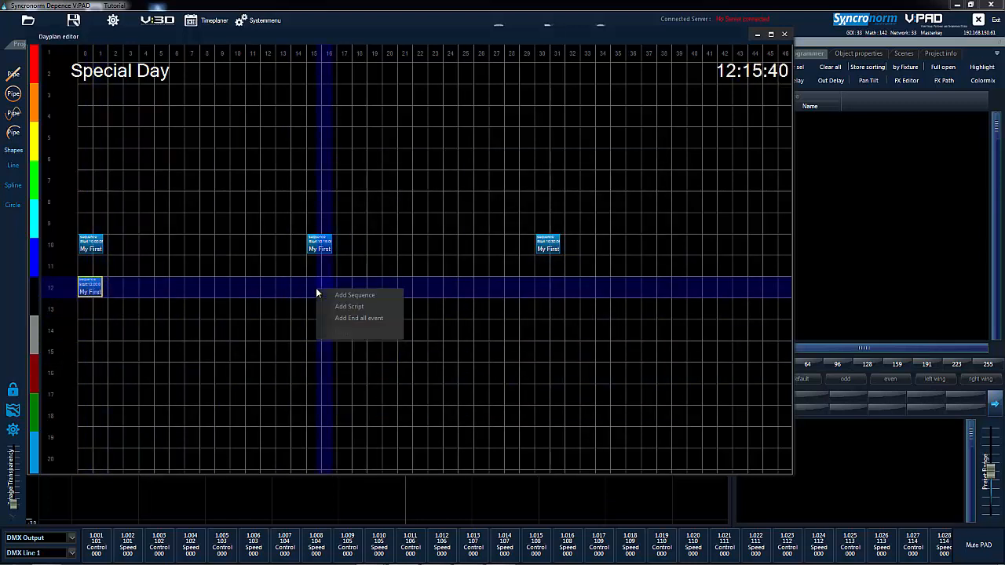
{"action": "left_click", "coordinate": [328, 292]}
{"action": "left_click", "coordinate": [483, 404]}
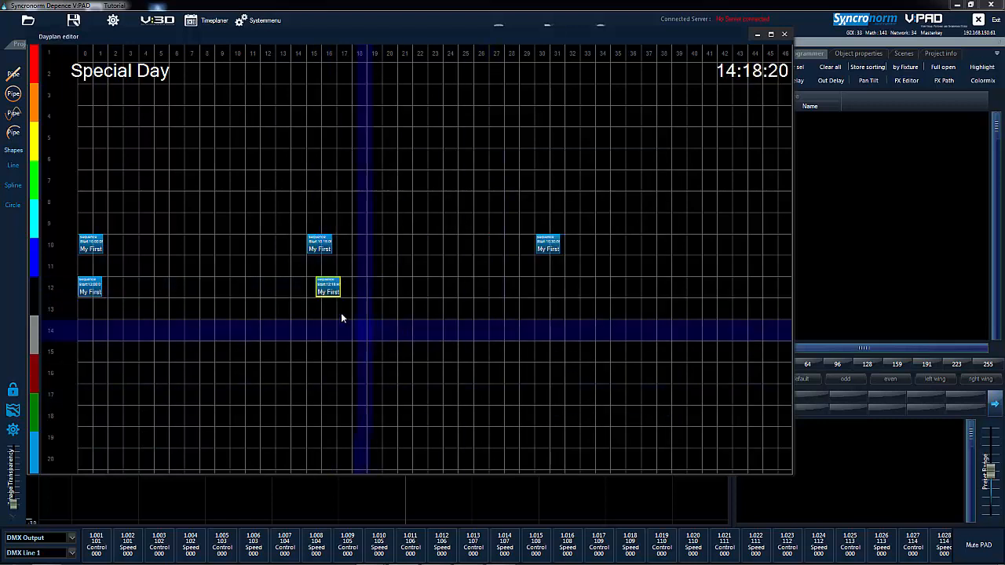
{"action": "left_click_drag", "start_coordinate": [323, 299], "coordinate": [319, 299]}
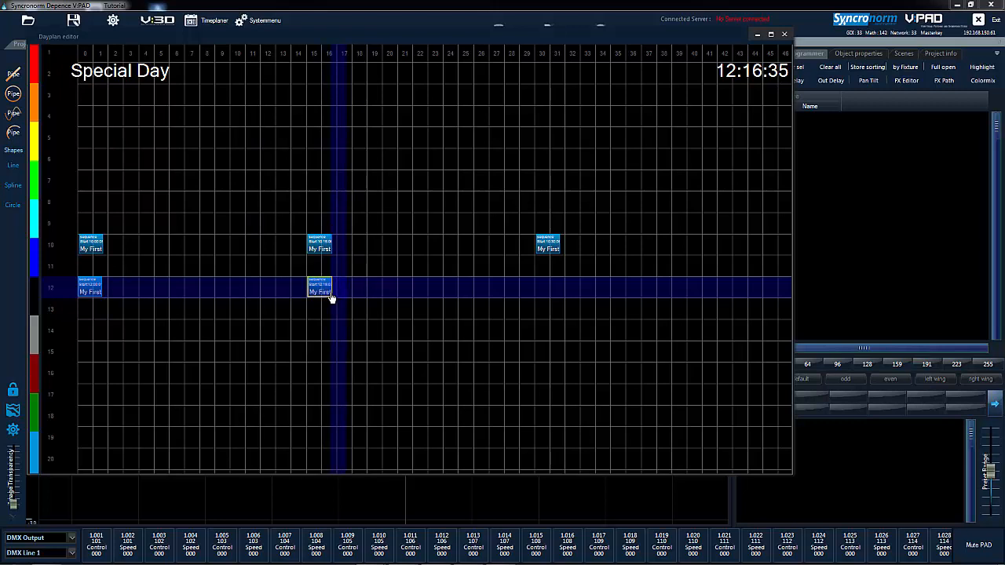
Color the Special Day sequences yellow at 10:15, green at 12:15, red at 10:30 and orange at 12:00, and close the dayplan editor.
{"action": "left_click", "coordinate": [318, 249]}
{"action": "left_click", "coordinate": [35, 152]}
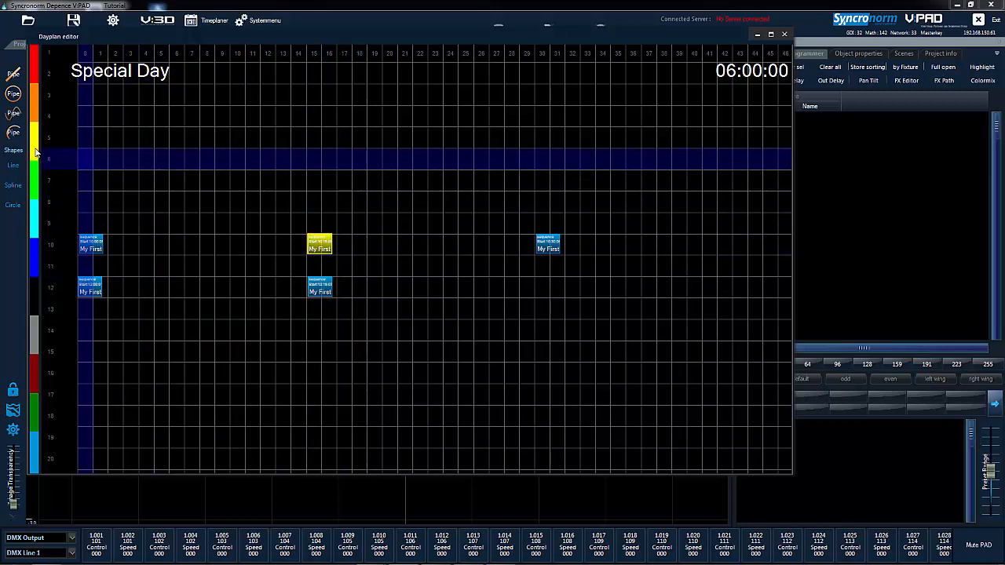
{"action": "left_click", "coordinate": [314, 288]}
{"action": "left_click", "coordinate": [35, 197]}
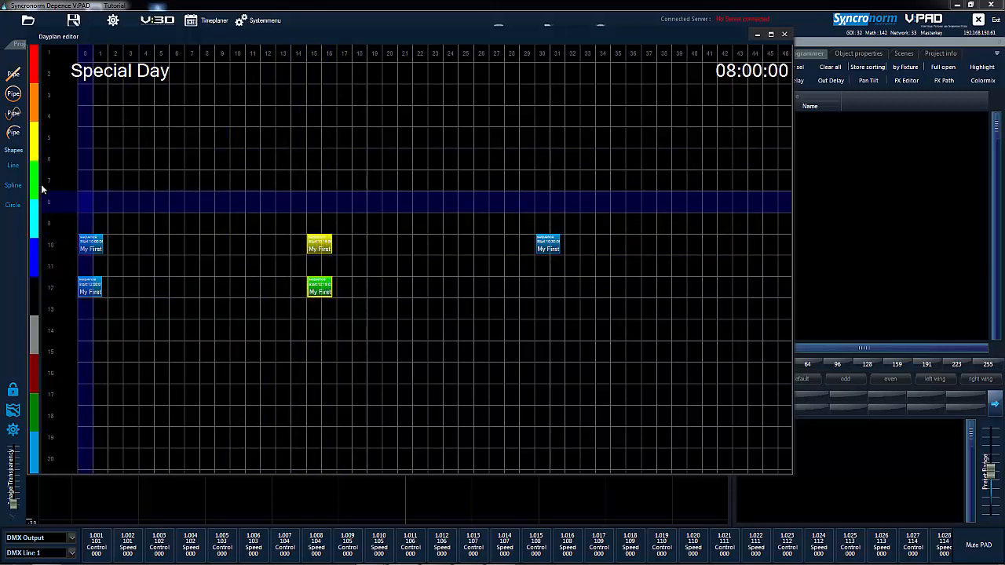
{"action": "left_click", "coordinate": [549, 248]}
{"action": "left_click", "coordinate": [37, 68]}
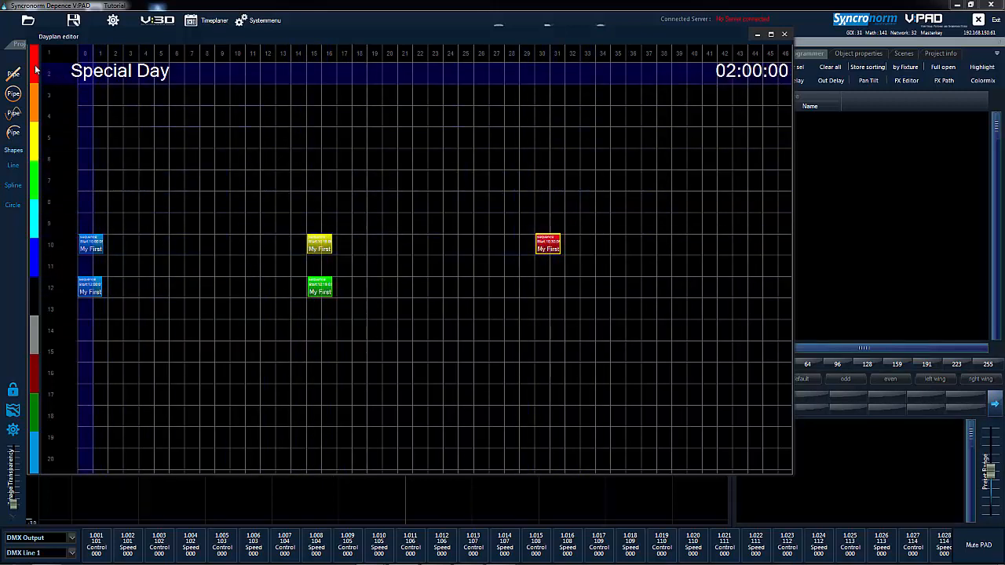
{"action": "left_click", "coordinate": [90, 287]}
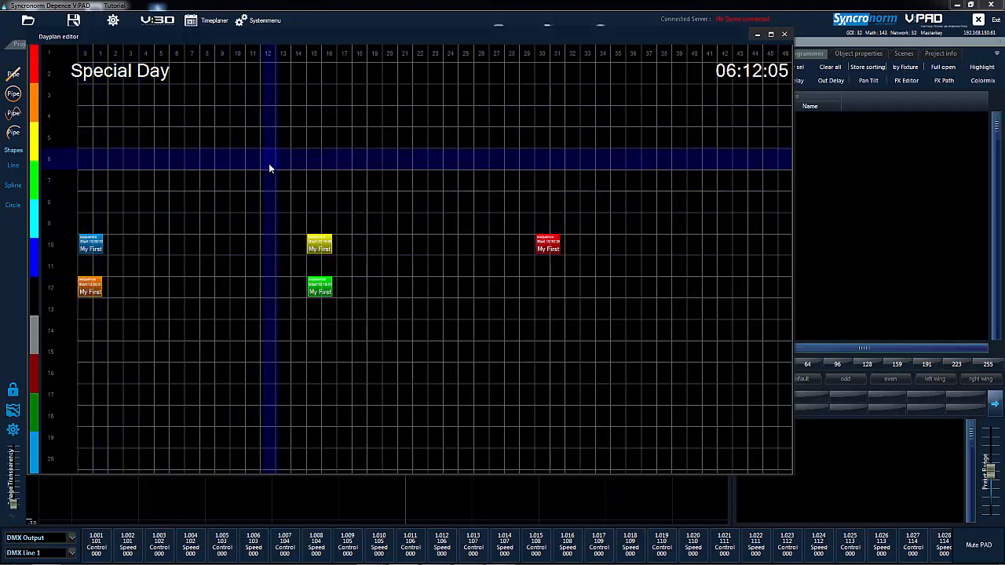
{"action": "scroll", "coordinate": [471, 317], "scroll_direction": "down", "scroll_amount": 5}
{"action": "middle_click_drag", "start_coordinate": [516, 393], "coordinate": [408, 373]}
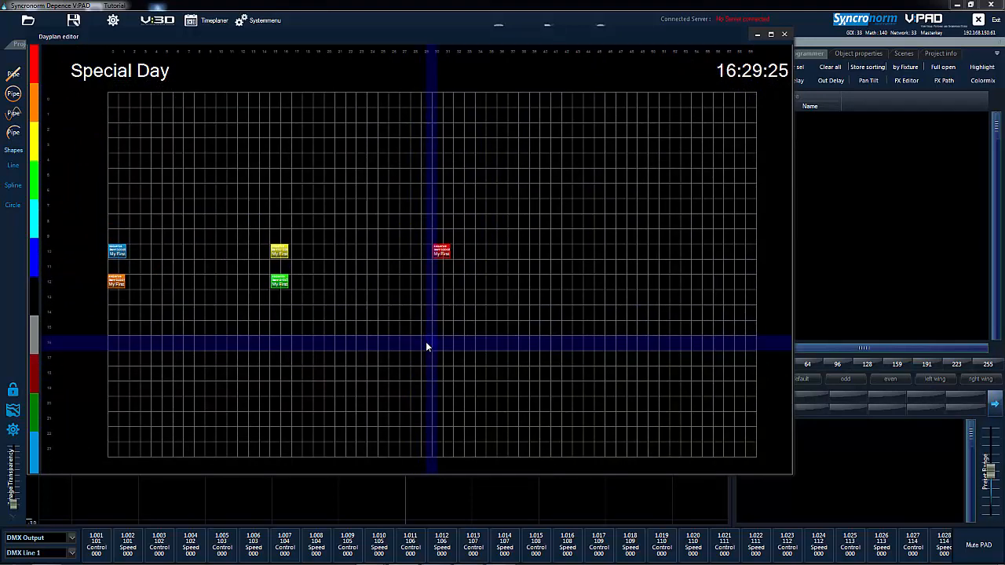
{"action": "left_click_drag", "start_coordinate": [629, 43], "coordinate": [651, 81]}
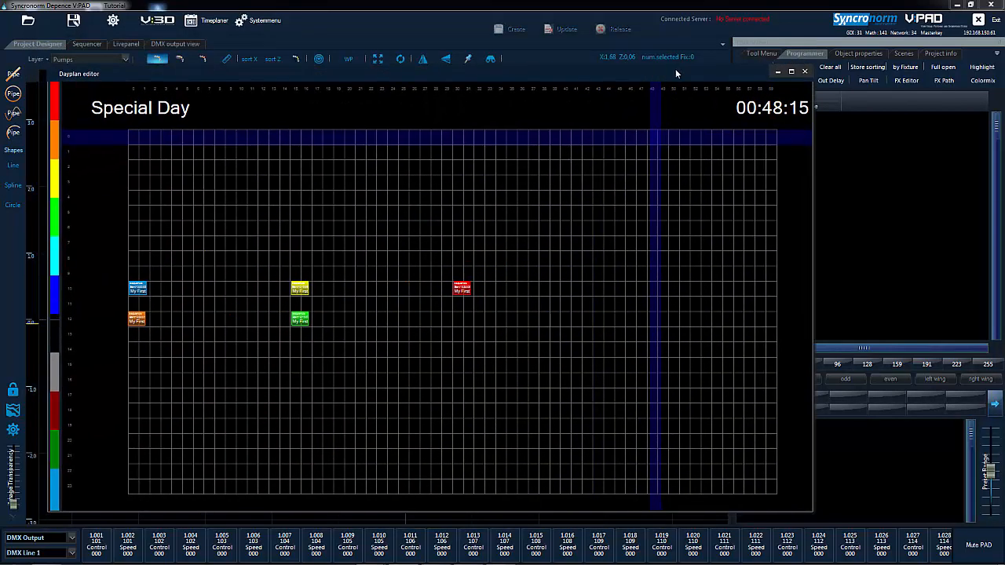
{"action": "left_click", "coordinate": [805, 72]}
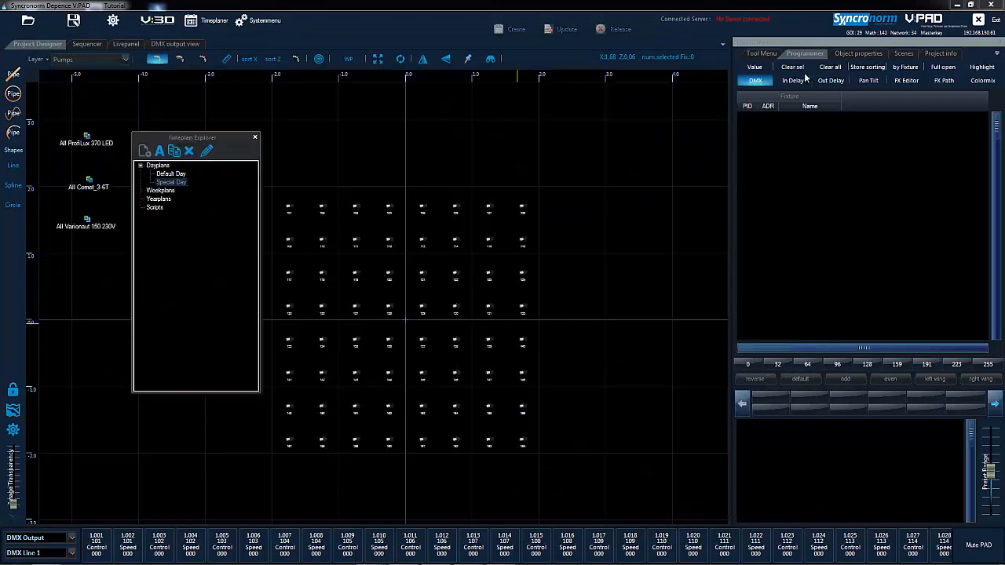
Create a weekplan named "Default Week" and open it in the weekplan editor.
{"action": "left_click", "coordinate": [161, 190]}
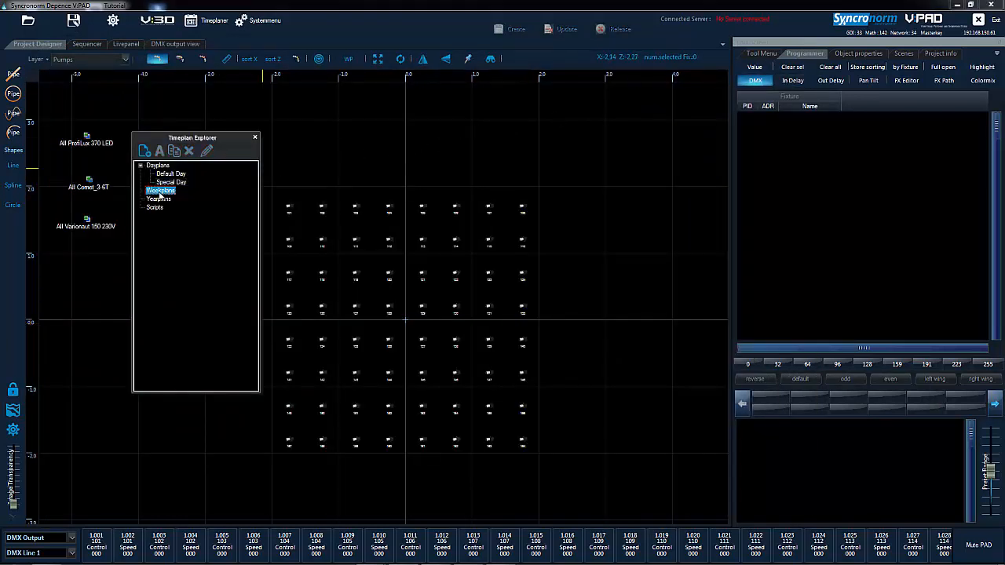
{"action": "left_click", "coordinate": [144, 151]}
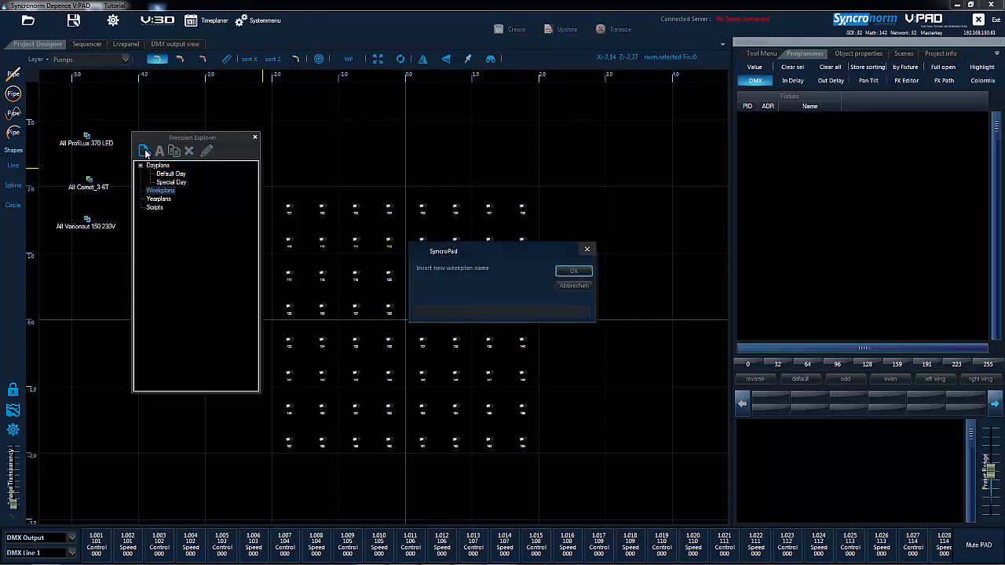
{"action": "type", "text": "Default Week"}
{"action": "key", "text": "Return"}
{"action": "double_click", "coordinate": [171, 199]}
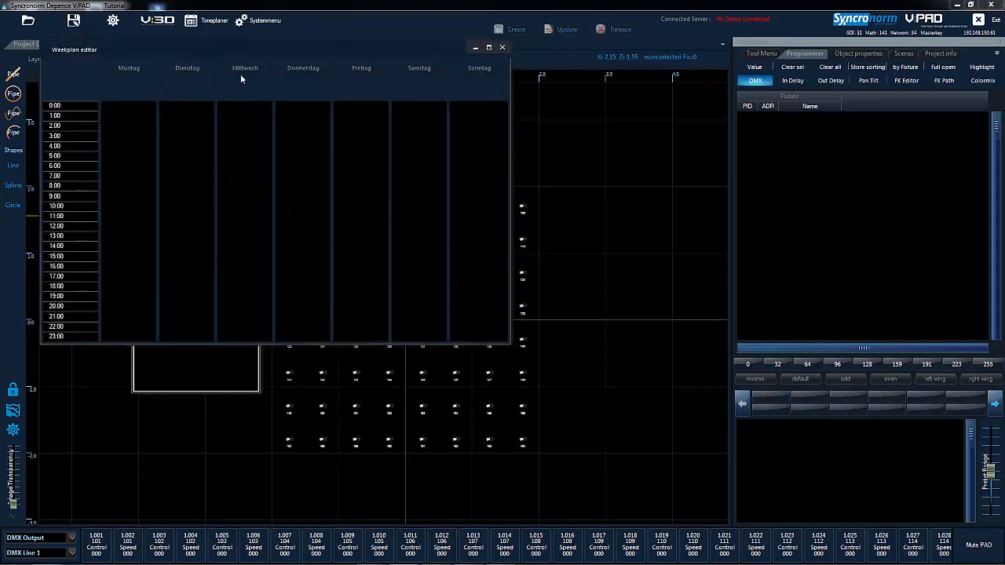
Assign the Default Day dayplan to each day from Montag through Freitag in the Default Week plan.
{"action": "right_click", "coordinate": [141, 176]}
{"action": "left_click", "coordinate": [160, 176]}
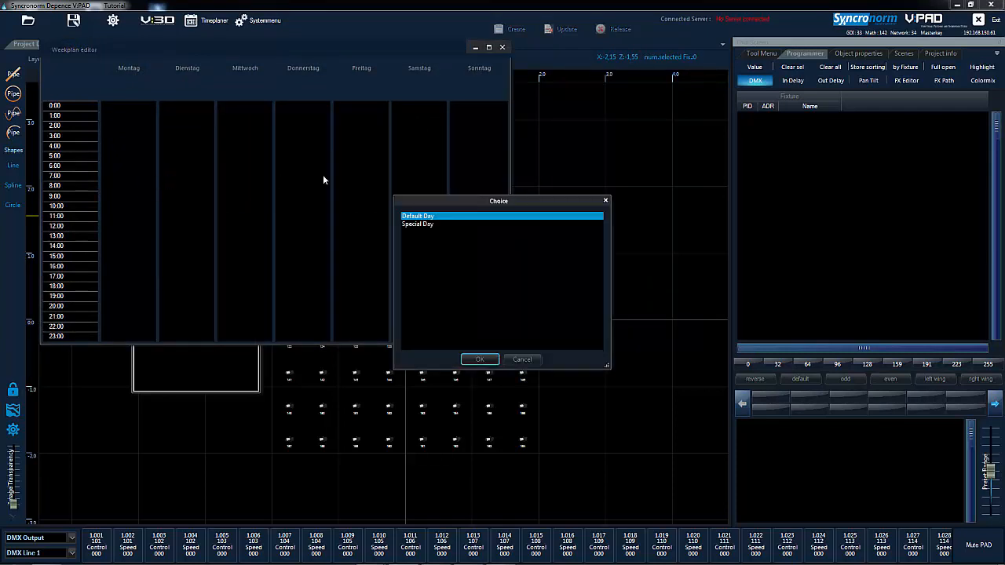
{"action": "double_click", "coordinate": [417, 217]}
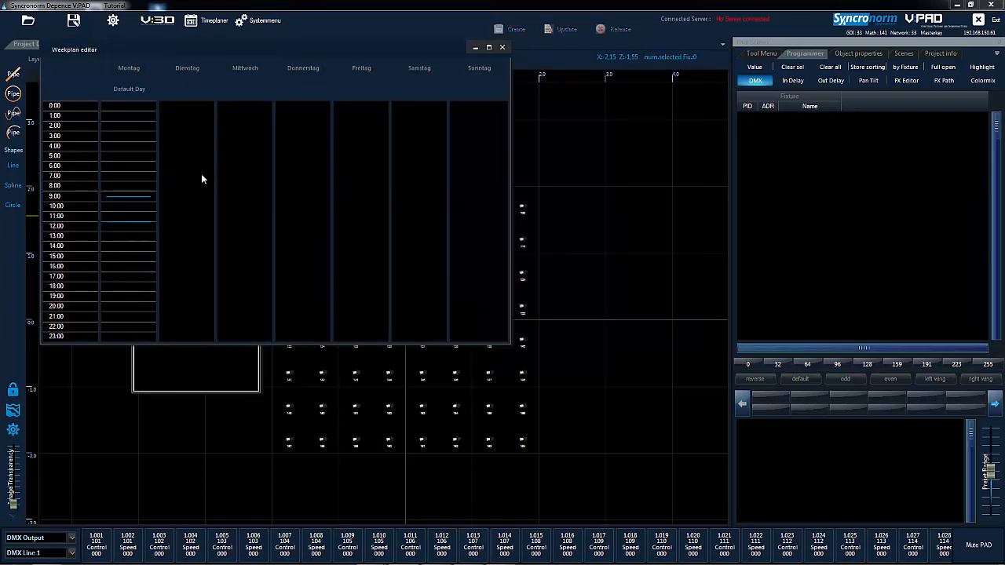
{"action": "right_click", "coordinate": [201, 174]}
{"action": "left_click", "coordinate": [224, 176]}
{"action": "double_click", "coordinate": [417, 216]}
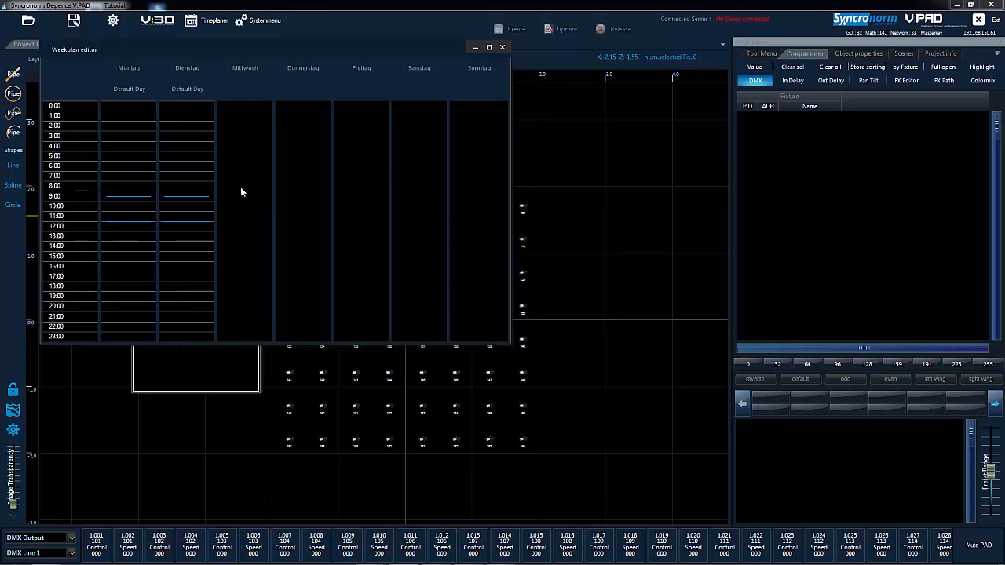
{"action": "right_click", "coordinate": [244, 188]}
{"action": "left_click", "coordinate": [263, 192]}
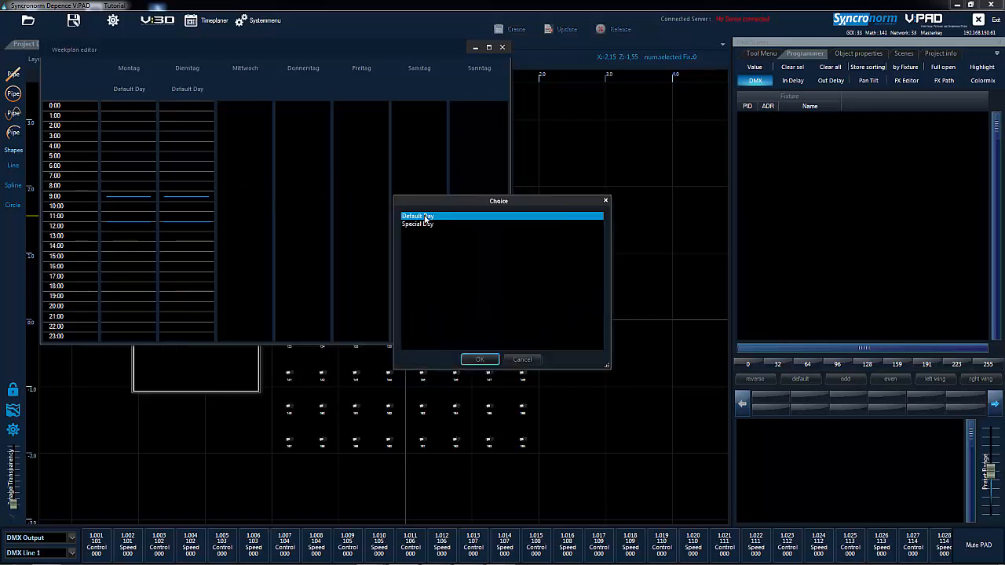
{"action": "double_click", "coordinate": [417, 215]}
{"action": "right_click", "coordinate": [317, 203]}
{"action": "left_click", "coordinate": [340, 210]}
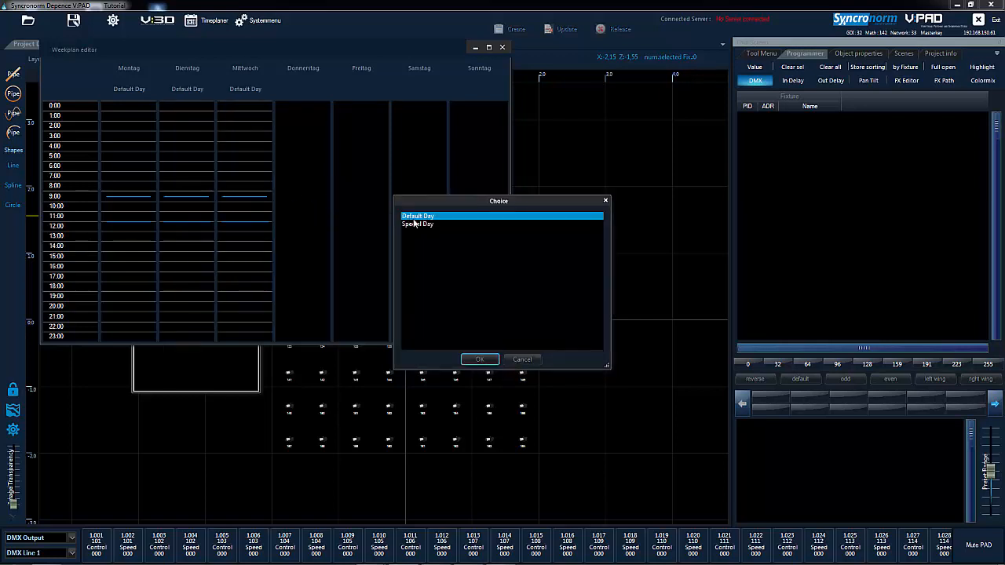
{"action": "double_click", "coordinate": [417, 217]}
{"action": "right_click", "coordinate": [360, 202]}
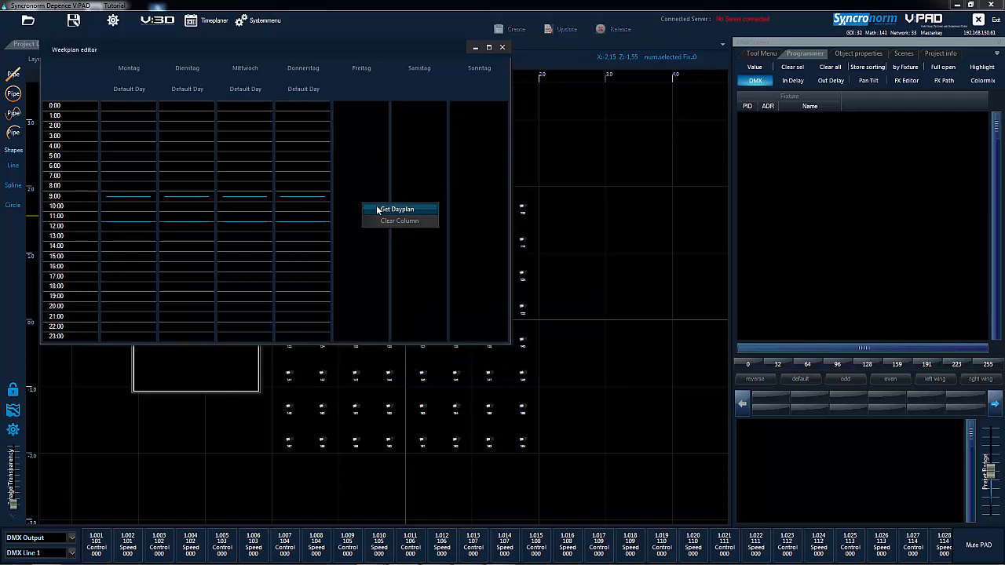
{"action": "left_click", "coordinate": [378, 207]}
{"action": "double_click", "coordinate": [417, 217]}
{"action": "right_click", "coordinate": [413, 205]}
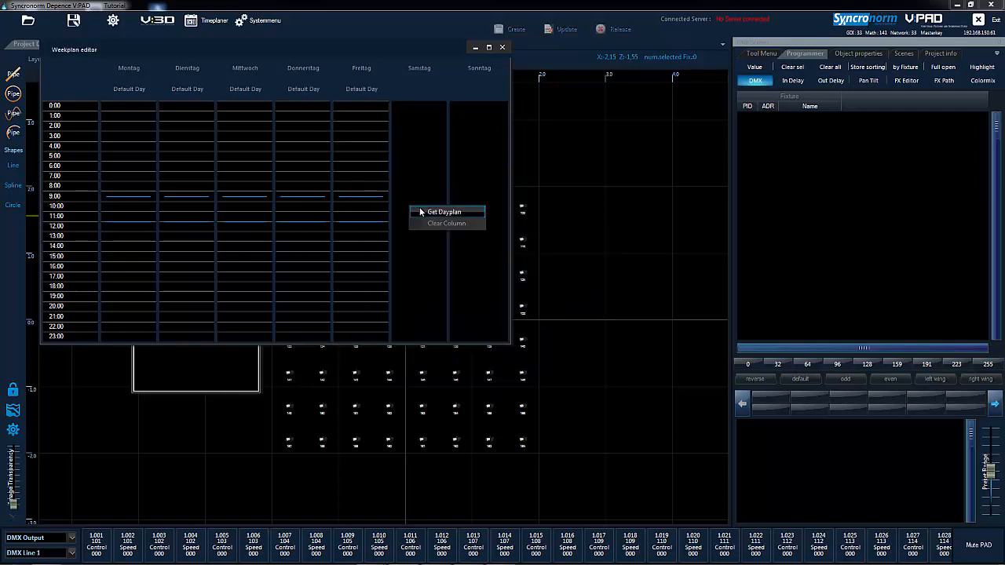
{"action": "left_click", "coordinate": [428, 210]}
{"action": "double_click", "coordinate": [434, 216]}
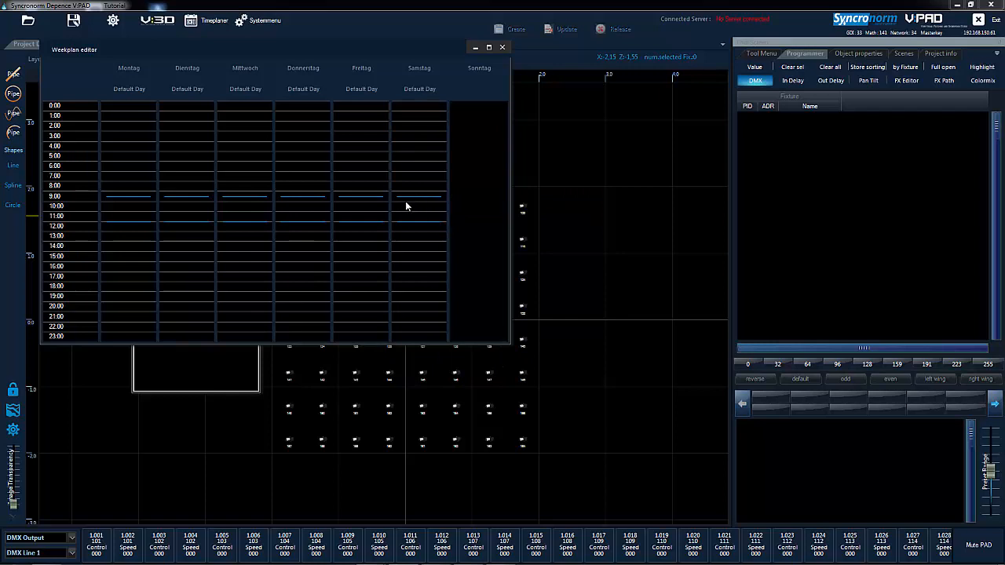
{"action": "right_click", "coordinate": [416, 195]}
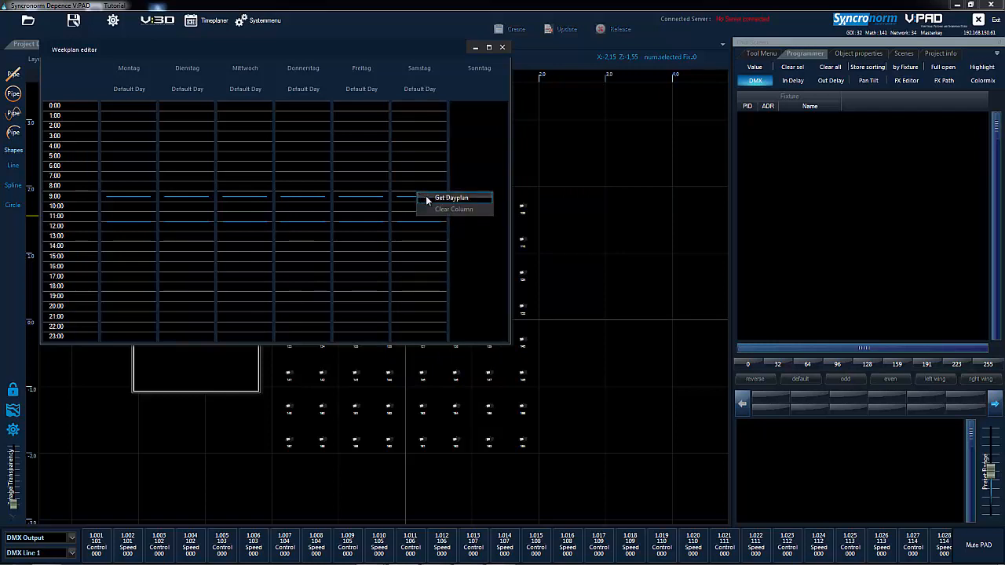
{"action": "left_click", "coordinate": [437, 213]}
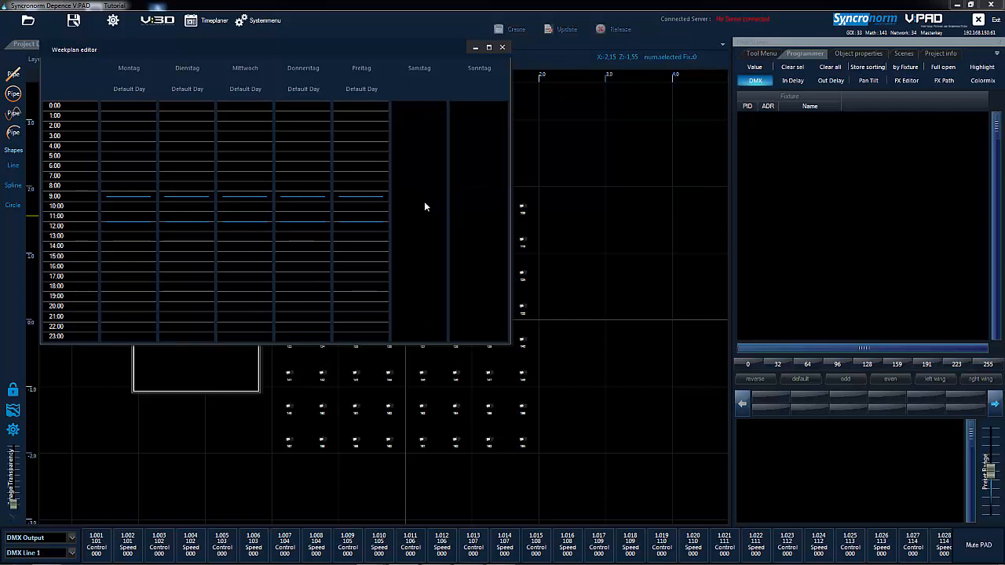
Assign the Special Day dayplan to Samstag in the Default Week plan and close the weekplan editor.
{"action": "right_click", "coordinate": [426, 204]}
{"action": "left_click", "coordinate": [437, 210]}
{"action": "left_click", "coordinate": [419, 224]}
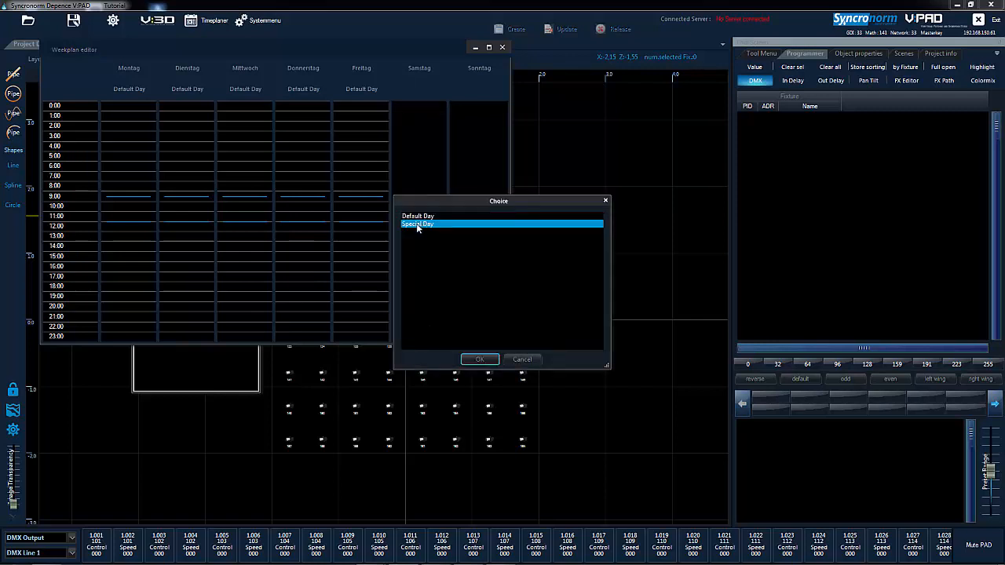
{"action": "left_click", "coordinate": [480, 359]}
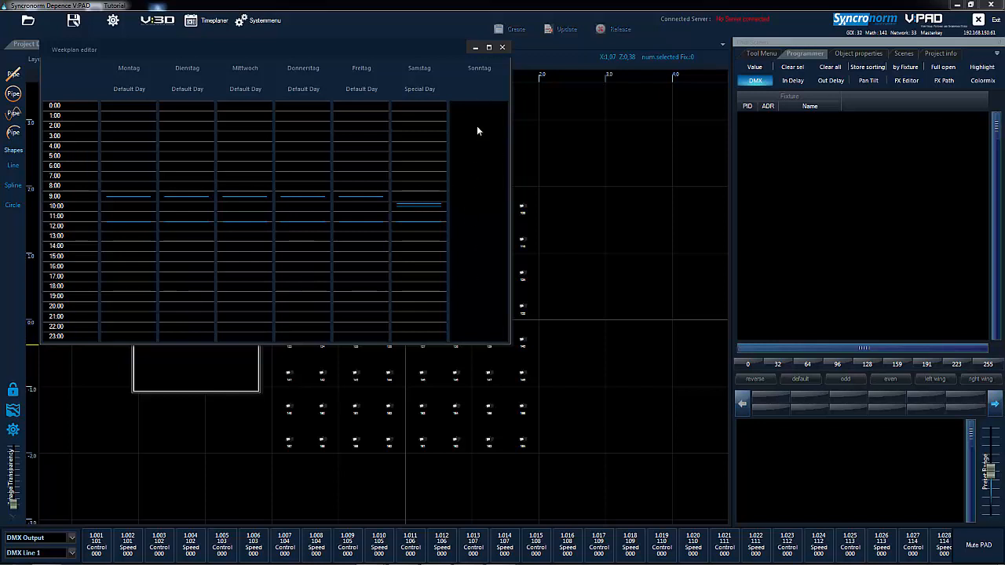
{"action": "left_click", "coordinate": [504, 48]}
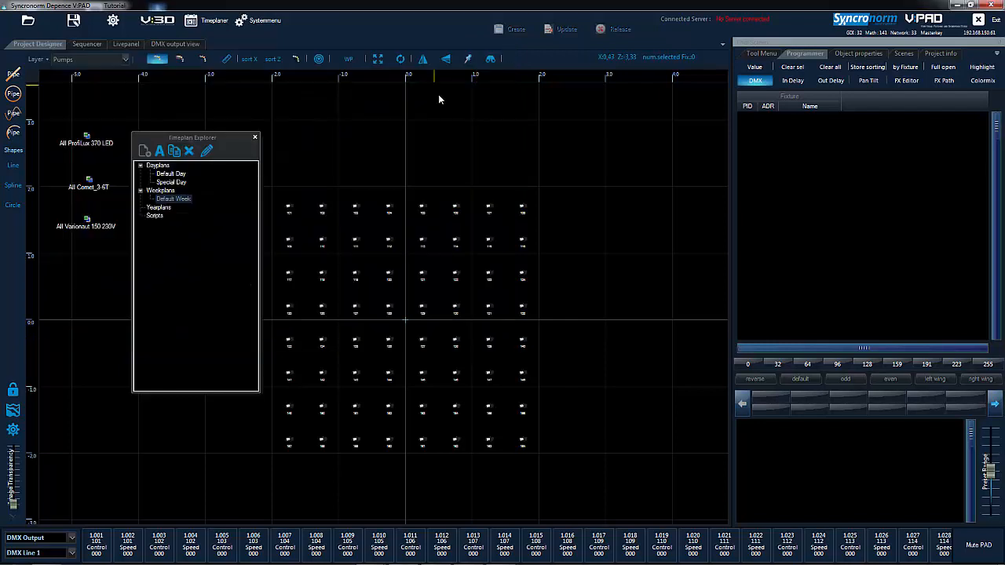
Create a new yearplan for 2014.
{"action": "left_click", "coordinate": [158, 207]}
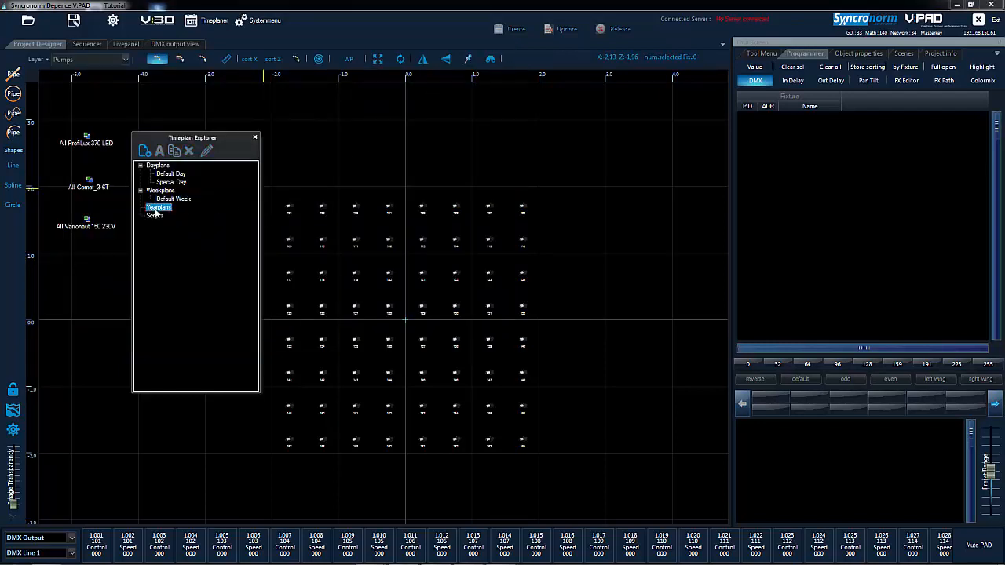
{"action": "left_click", "coordinate": [146, 152]}
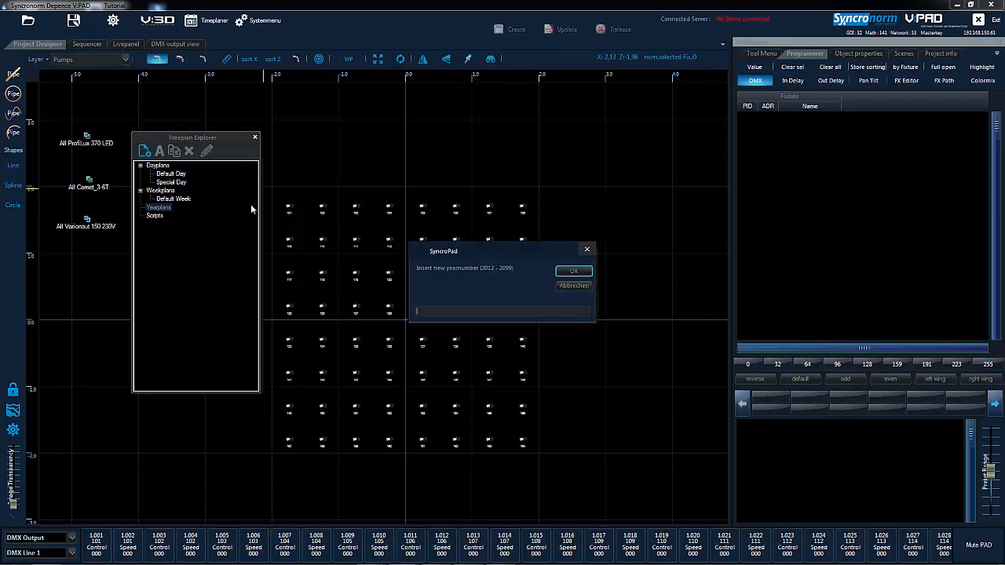
{"action": "type", "text": "2014"}
{"action": "key", "text": "Return"}
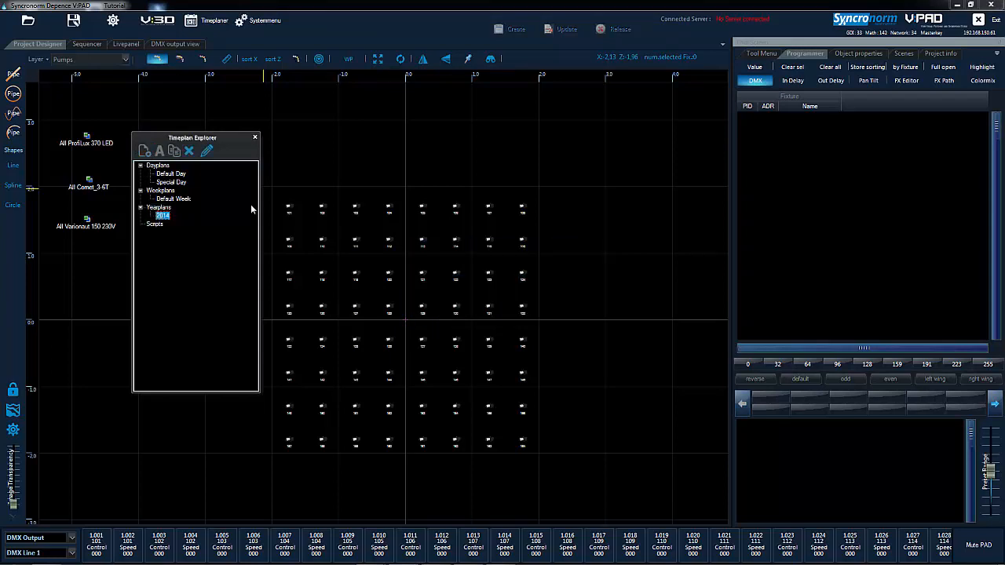
Open the 2014 yearplan in an enlarged editor and assign the Default Week weekplan to 1. Januar.
{"action": "double_click", "coordinate": [160, 216]}
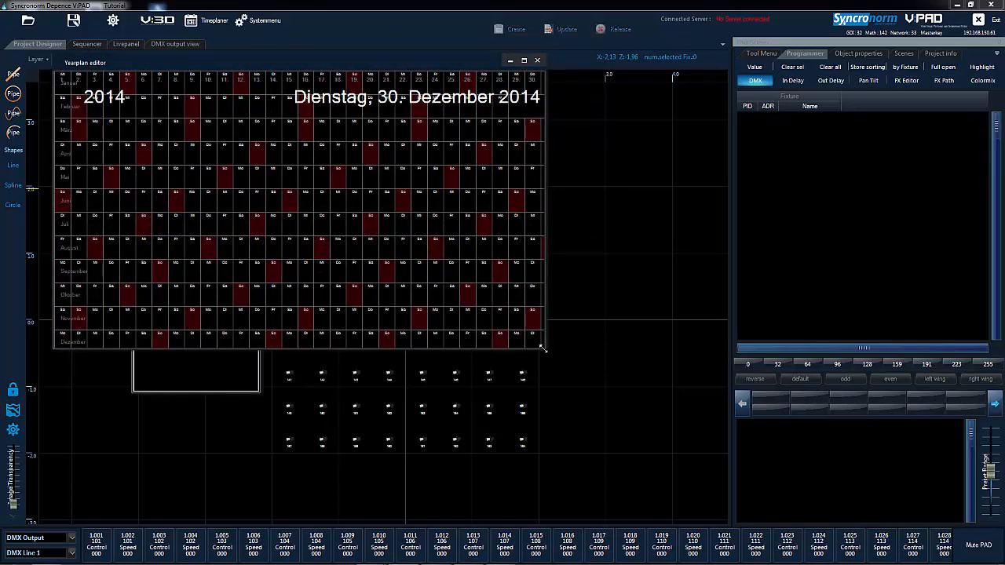
{"action": "left_click_drag", "start_coordinate": [542, 351], "coordinate": [805, 497]}
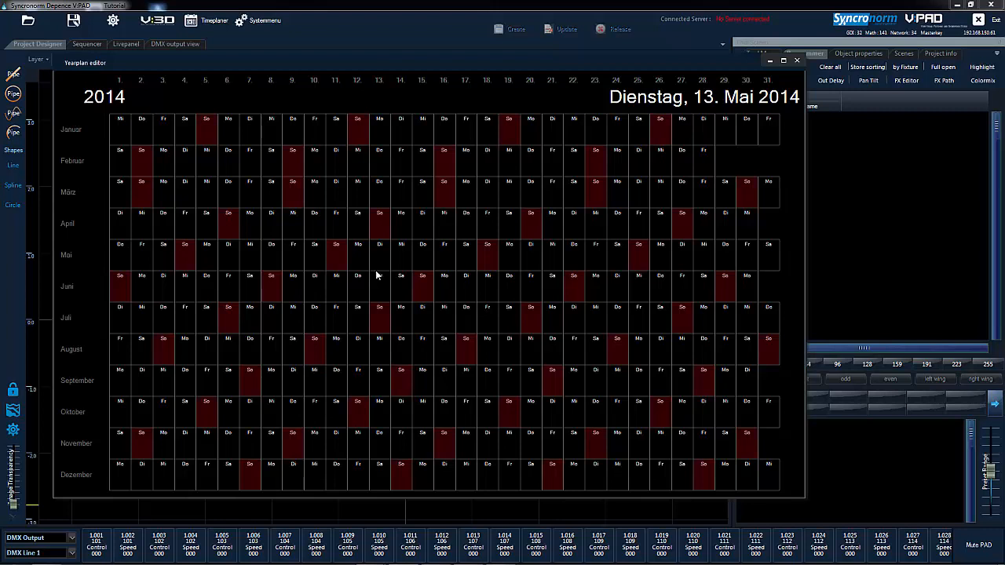
{"action": "right_click", "coordinate": [119, 125]}
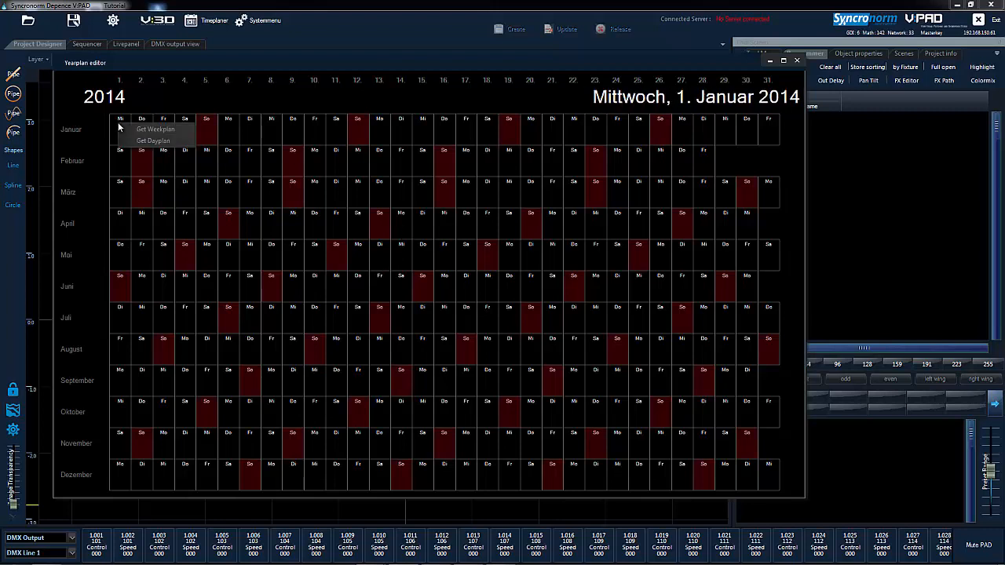
{"action": "left_click", "coordinate": [134, 129]}
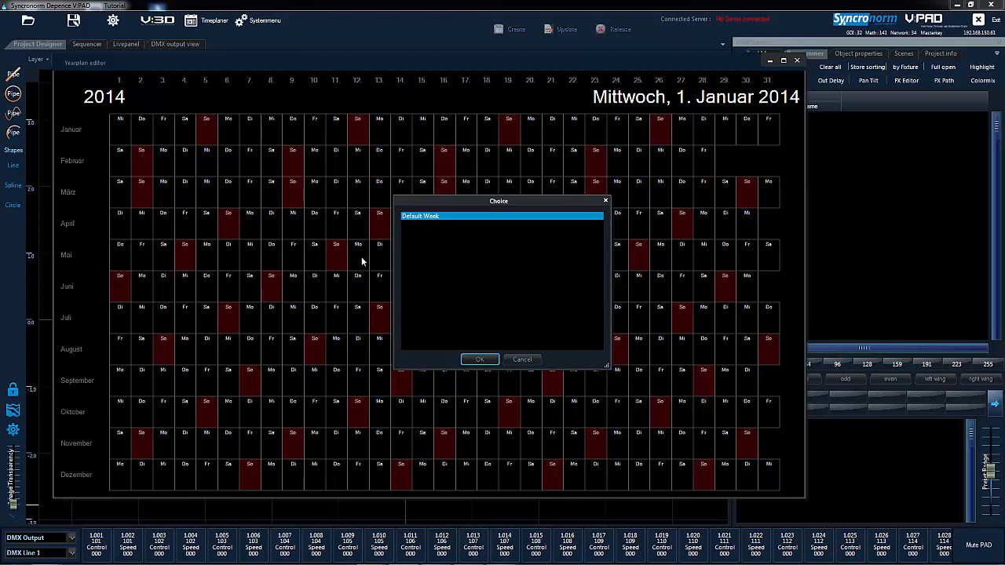
{"action": "left_click", "coordinate": [480, 360]}
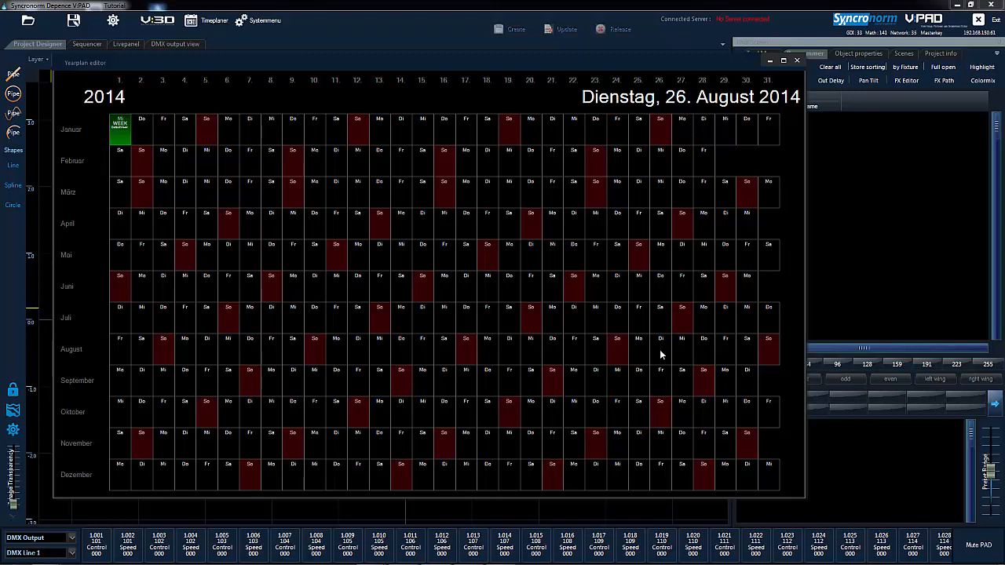
Assign the Special Day dayplan to 1. Mai in the 2014 yearplan, closing the yearplan editor and Timeplan Explorer.
{"action": "right_click", "coordinate": [123, 258]}
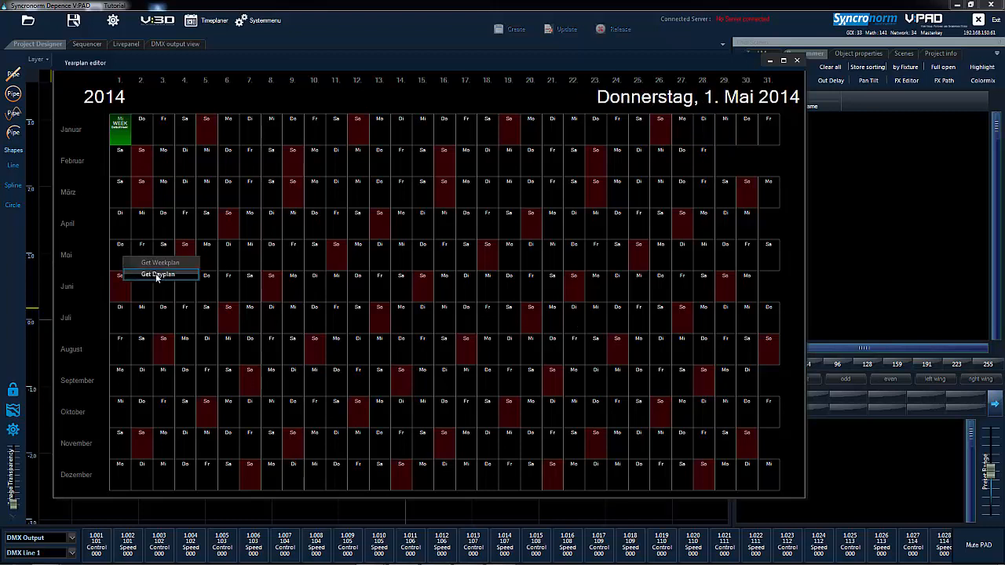
{"action": "left_click", "coordinate": [153, 276]}
{"action": "left_click", "coordinate": [434, 225]}
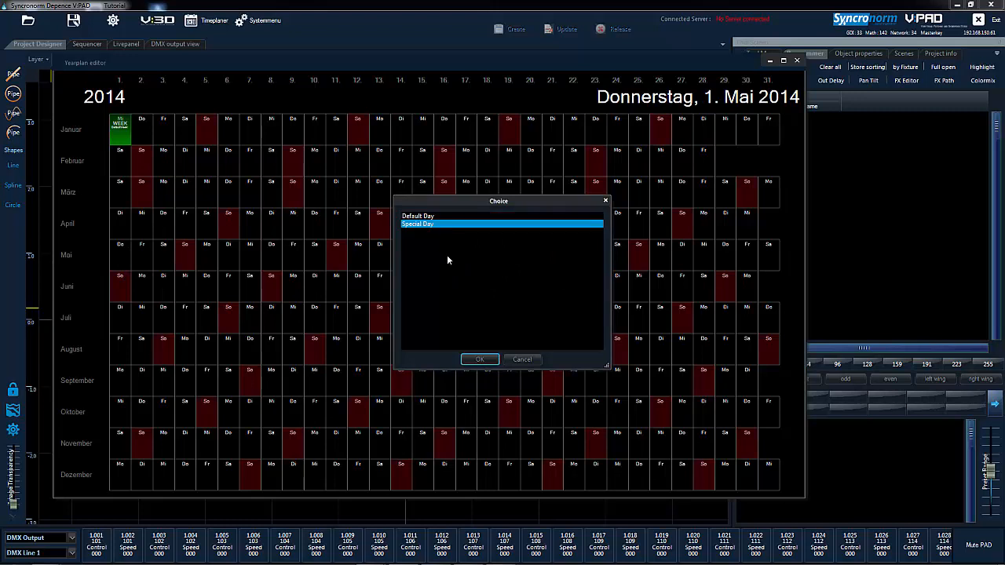
{"action": "left_click", "coordinate": [481, 359]}
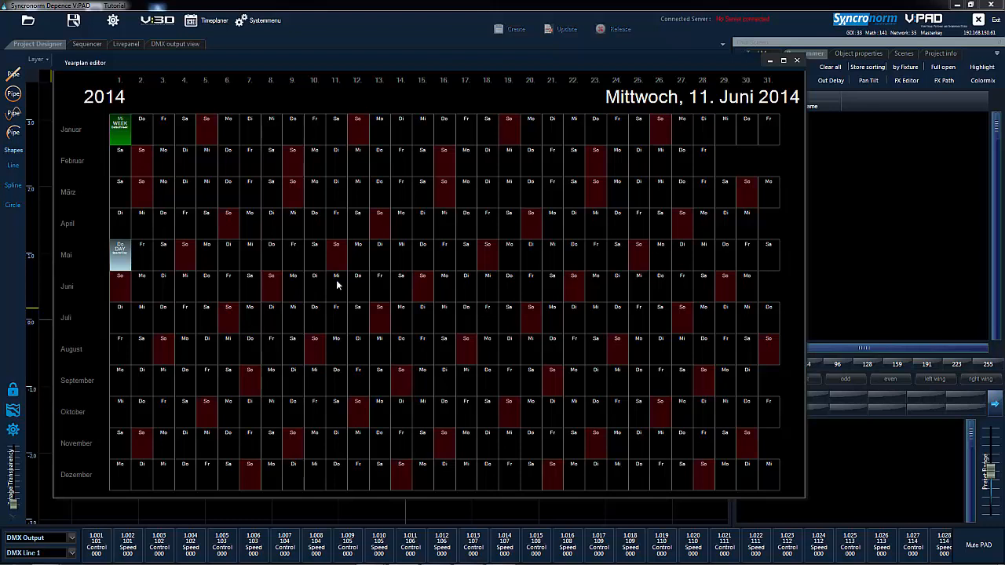
{"action": "left_click", "coordinate": [797, 60]}
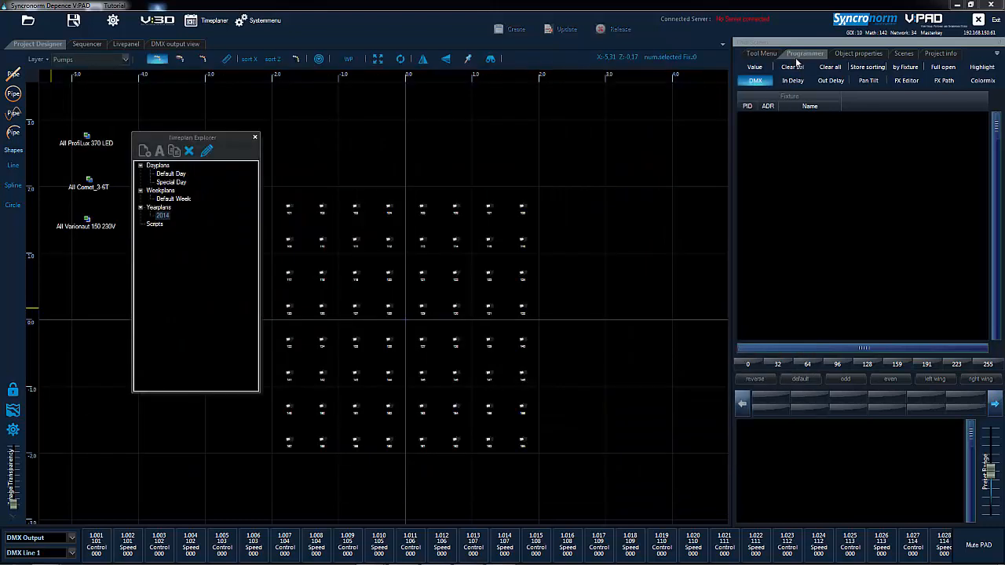
{"action": "left_click", "coordinate": [254, 138]}
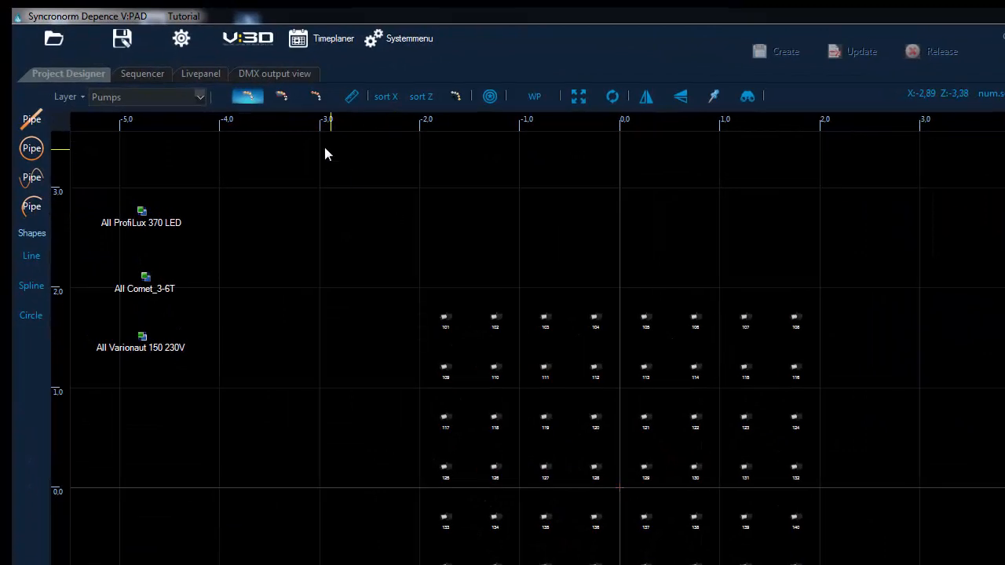
Enable edit mode in the Livepanel and add a page named "Main Panel".
{"action": "left_click", "coordinate": [209, 74]}
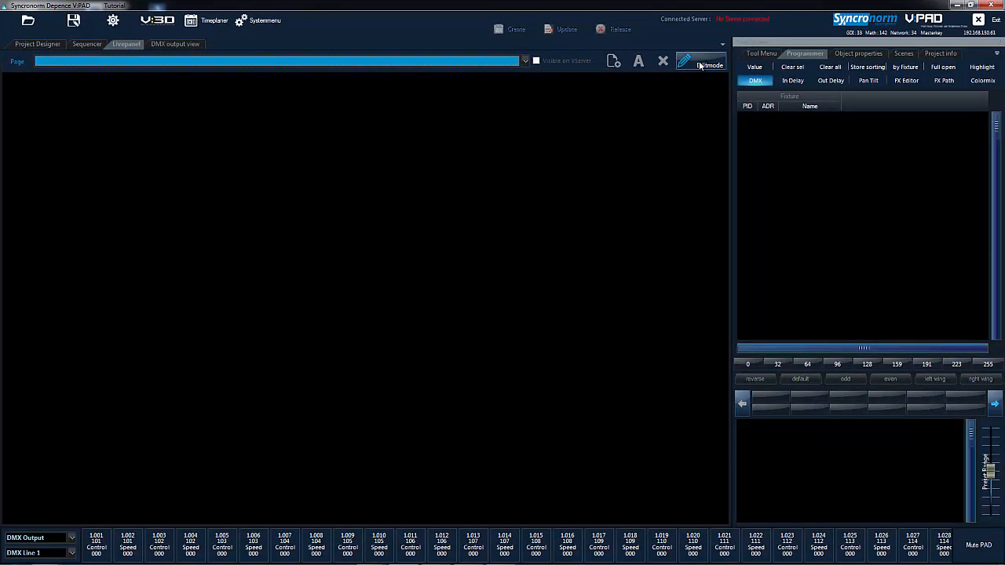
{"action": "left_click", "coordinate": [707, 67]}
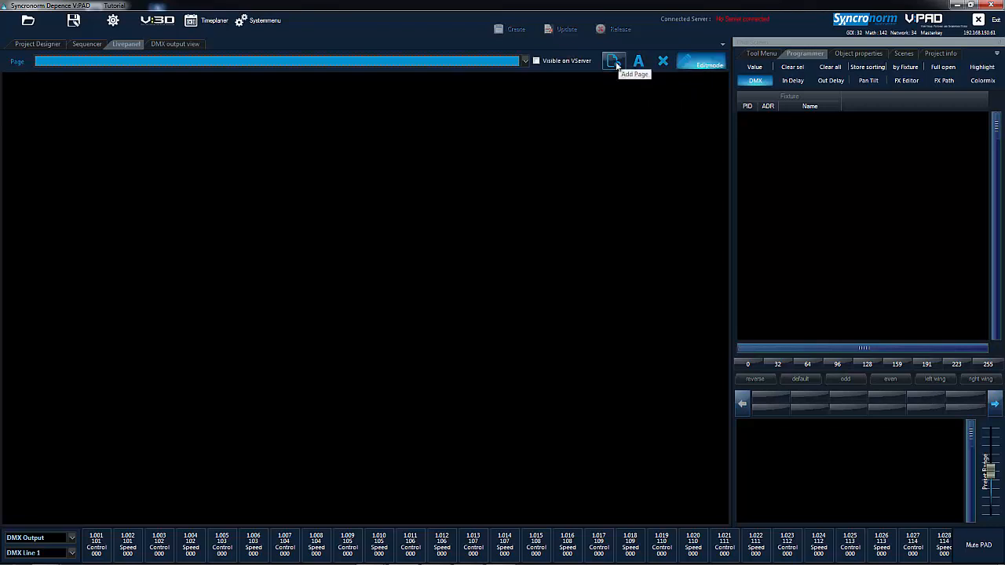
{"action": "left_click", "coordinate": [615, 62]}
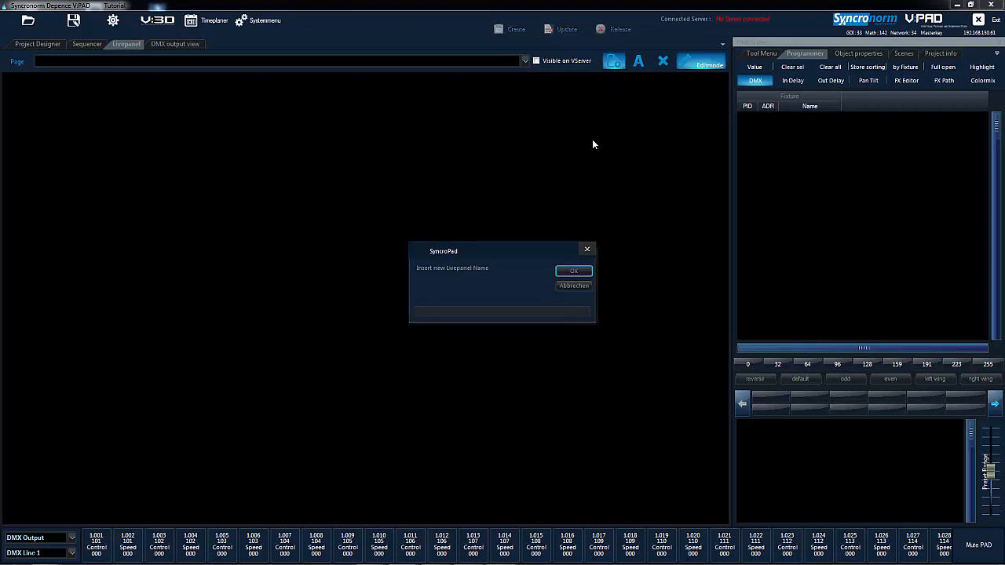
{"action": "type", "text": "Main Panel"}
{"action": "key", "text": "Return"}
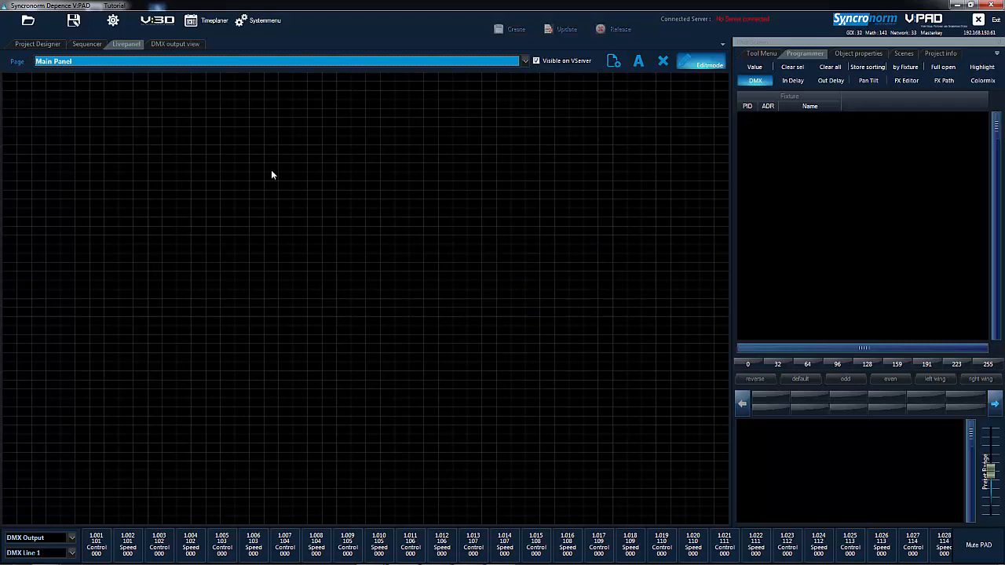
Add a sequence button for My First Show, enlarge it and place it in the page's upper-left area.
{"action": "right_click", "coordinate": [206, 179]}
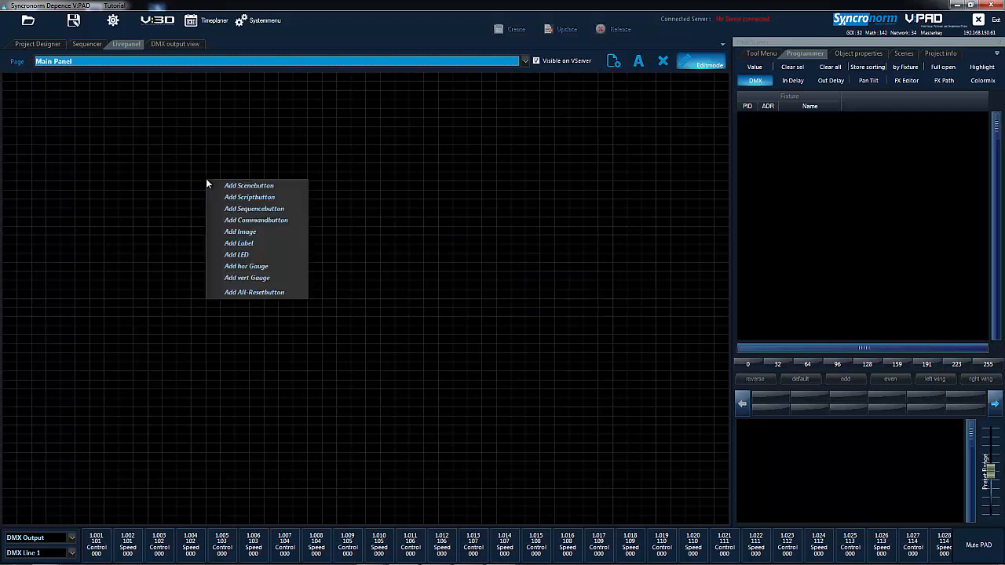
{"action": "left_click", "coordinate": [277, 209]}
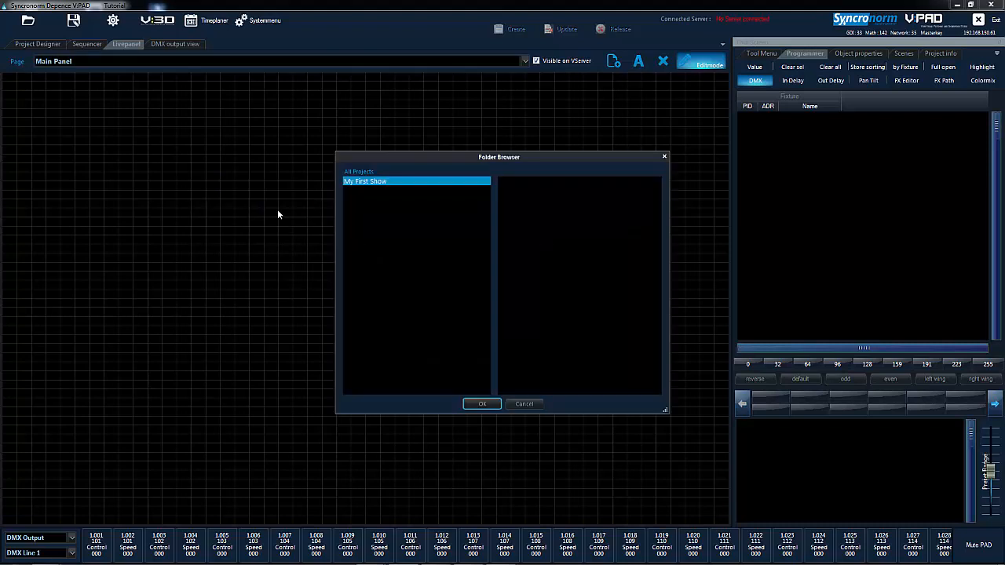
{"action": "left_click", "coordinate": [482, 403]}
{"action": "left_click_drag", "start_coordinate": [273, 226], "coordinate": [395, 259]}
{"action": "left_click_drag", "start_coordinate": [306, 229], "coordinate": [168, 163]}
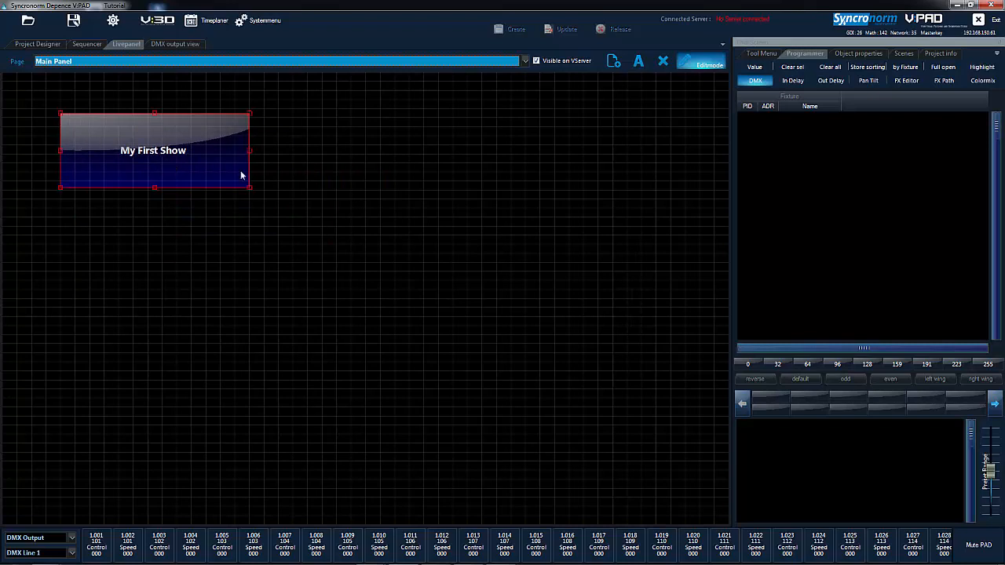
{"action": "left_click", "coordinate": [346, 163]}
Add a scene button for Spirale 1 from the Effekt Scenen group and place it in the page's upper-right area.
{"action": "right_click", "coordinate": [350, 164]}
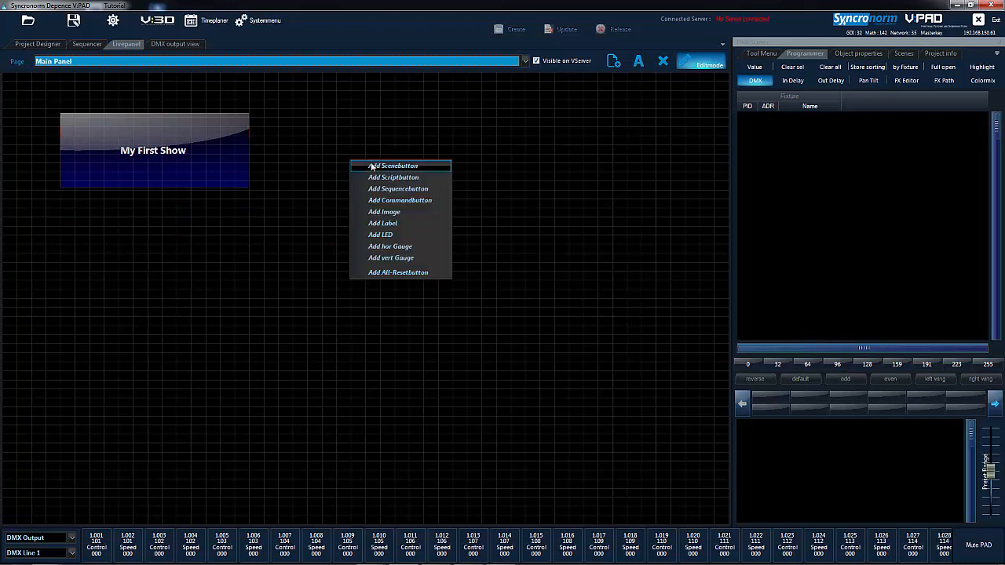
{"action": "left_click", "coordinate": [373, 166]}
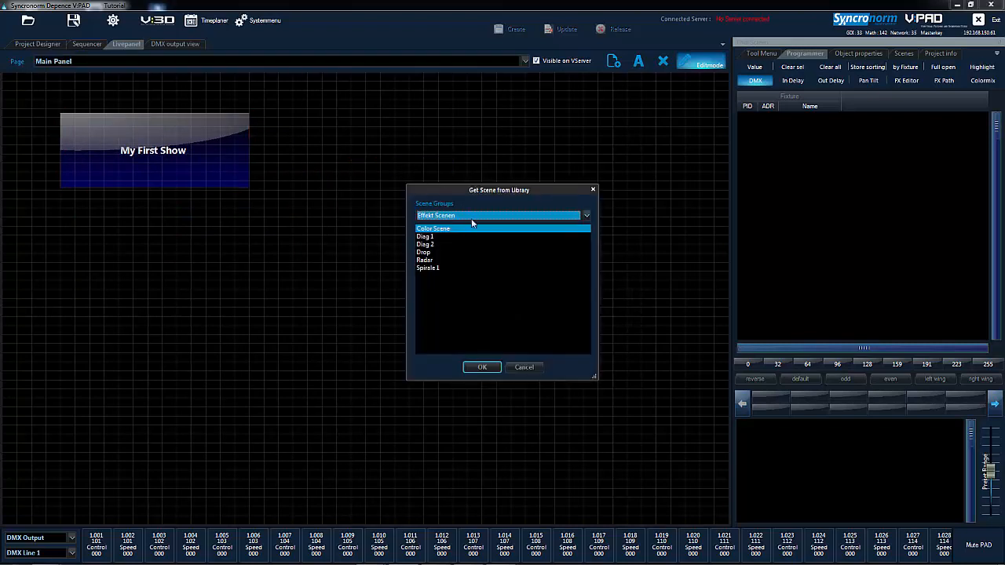
{"action": "left_click", "coordinate": [437, 269]}
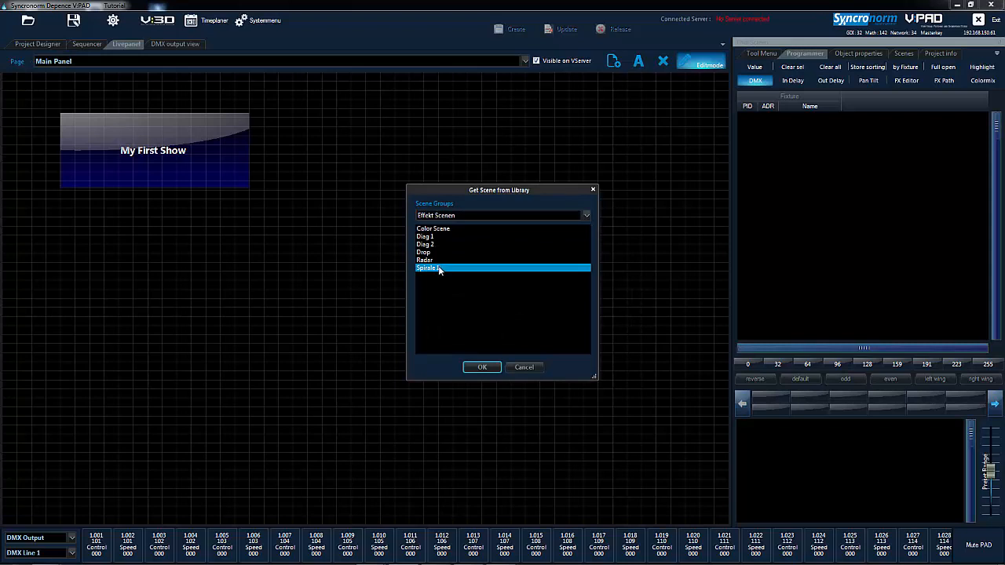
{"action": "left_click", "coordinate": [482, 368]}
{"action": "left_click_drag", "start_coordinate": [385, 179], "coordinate": [579, 147]}
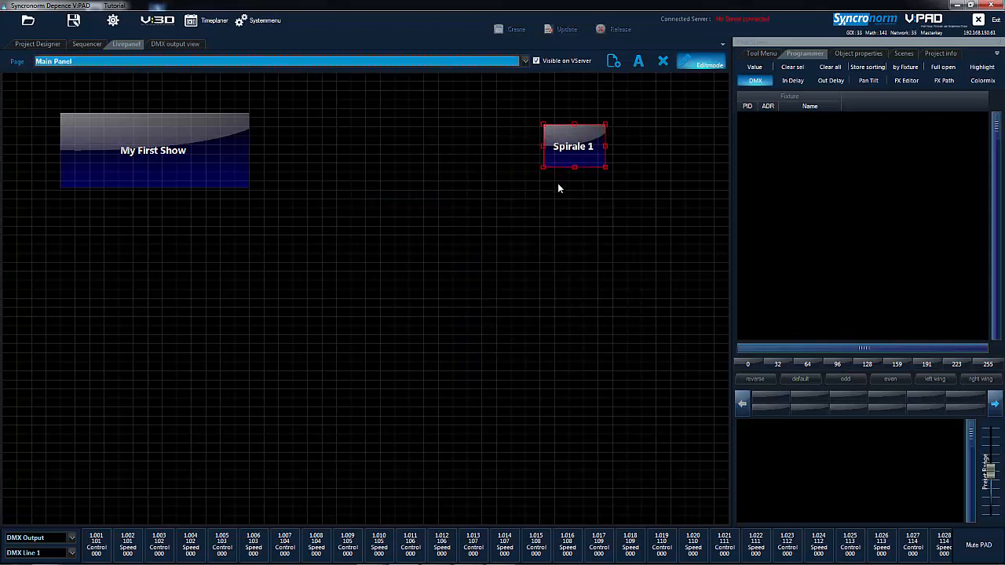
Add a scene button for Diag 1 and align it directly below the Spirale 1 button.
{"action": "right_click", "coordinate": [559, 185]}
{"action": "left_click", "coordinate": [571, 194]}
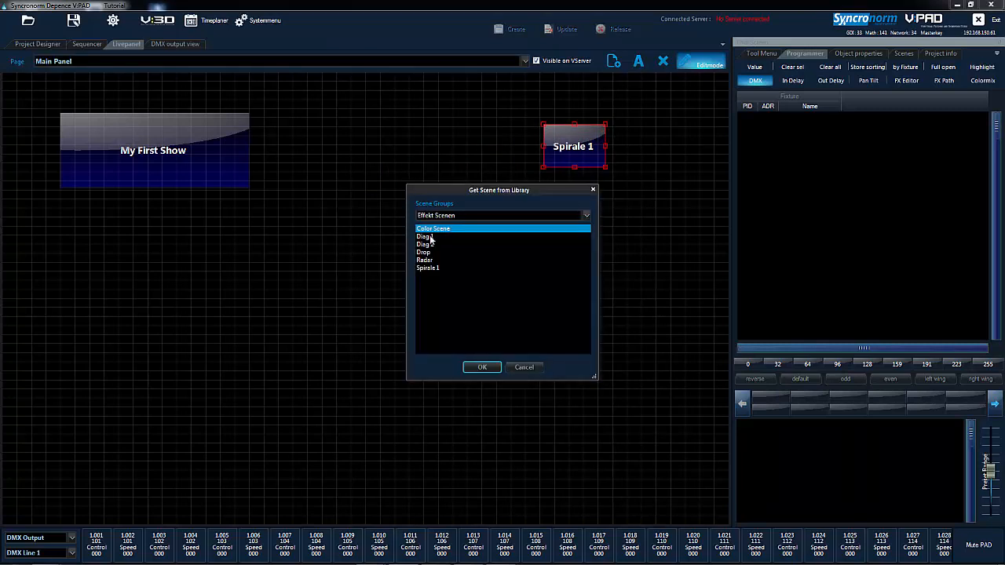
{"action": "left_click", "coordinate": [432, 236]}
{"action": "left_click", "coordinate": [481, 366]}
{"action": "left_click_drag", "start_coordinate": [594, 212], "coordinate": [580, 199]}
{"action": "left_click", "coordinate": [570, 247]}
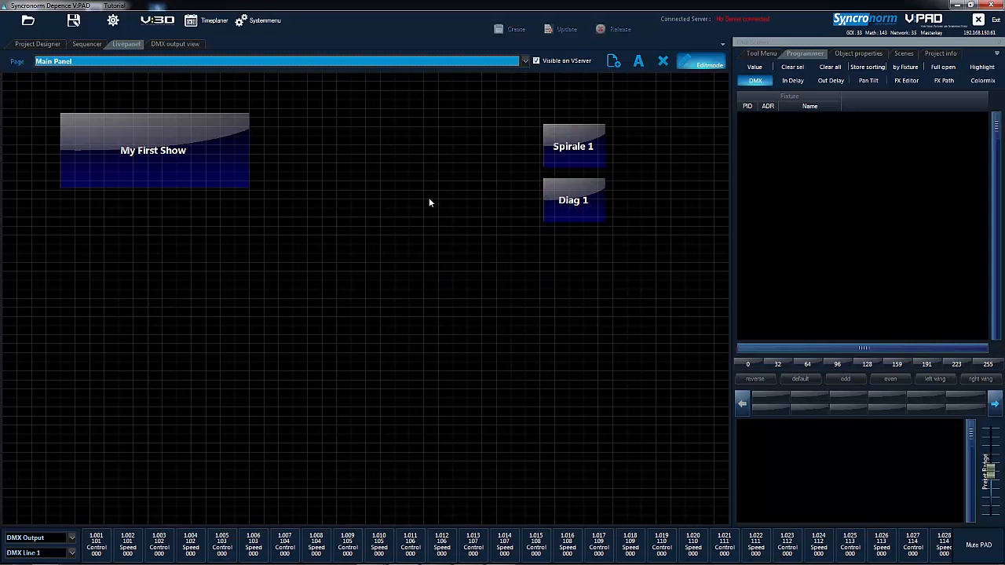
Insert the image 9532_PW68462x.jpg from the Bestellte Bilder folder of the Bilder library into the Main Panel page.
{"action": "right_click", "coordinate": [359, 257]}
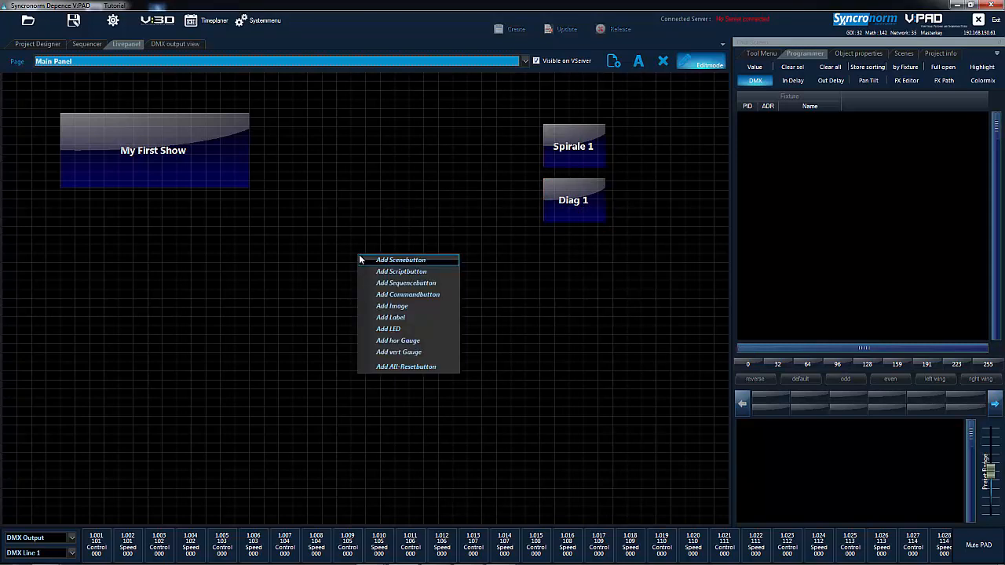
{"action": "left_click", "coordinate": [387, 305]}
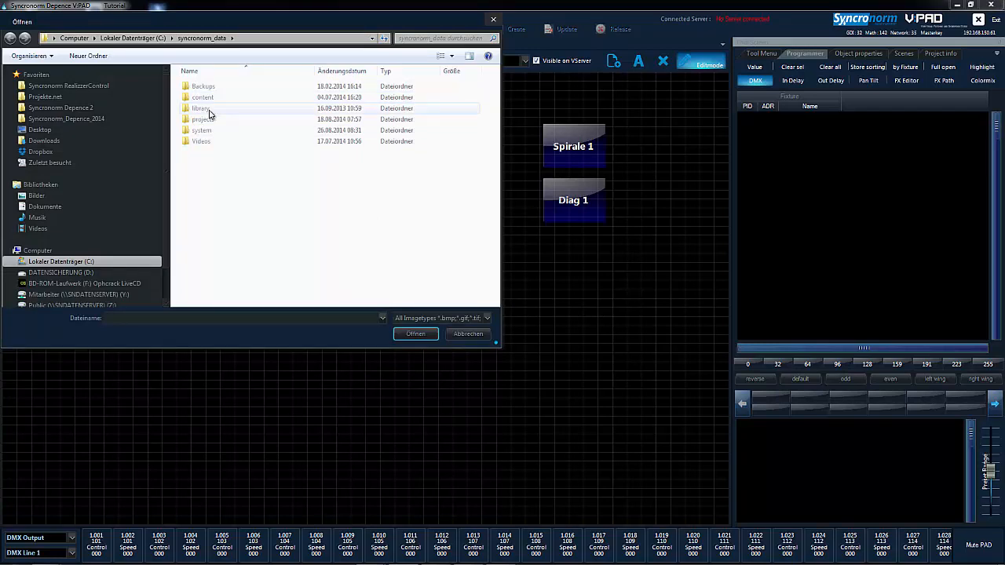
{"action": "left_click", "coordinate": [48, 196]}
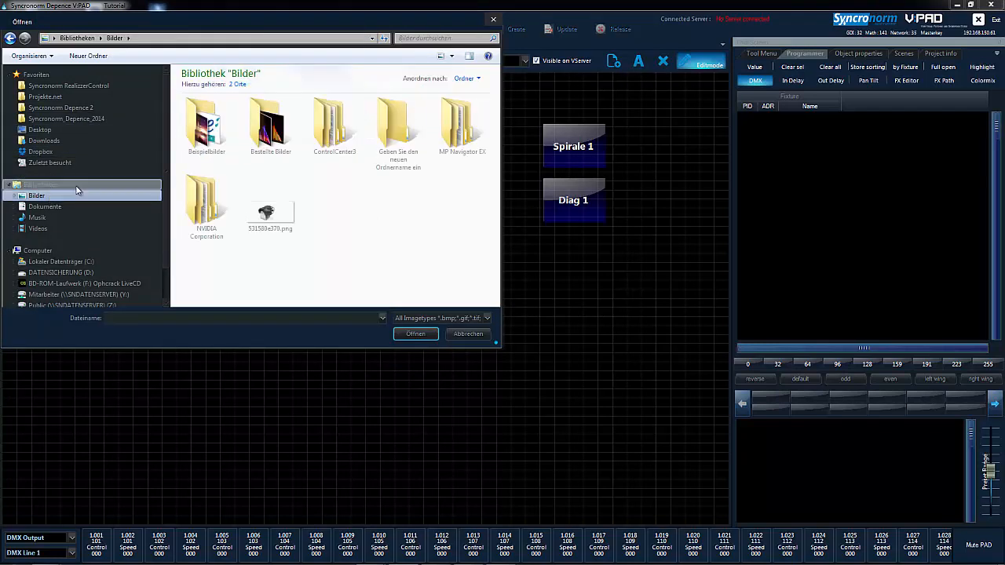
{"action": "left_click", "coordinate": [207, 126]}
{"action": "double_click", "coordinate": [271, 129]}
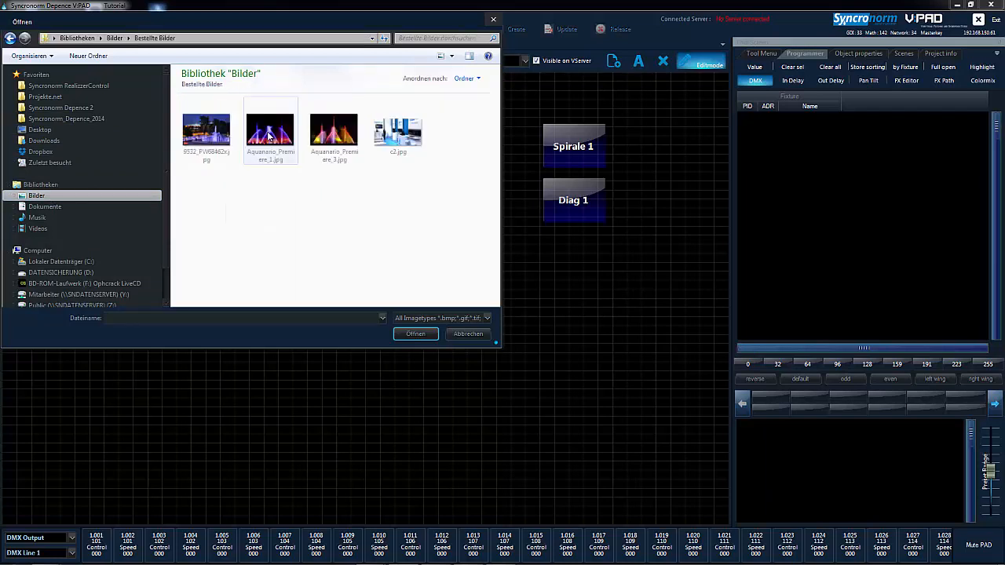
{"action": "left_click", "coordinate": [205, 133]}
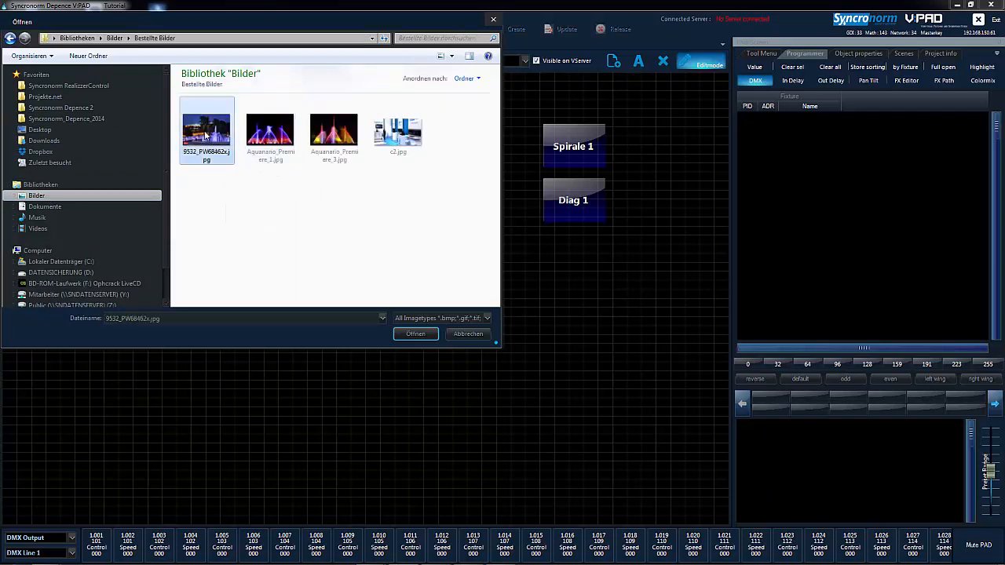
{"action": "left_click", "coordinate": [416, 334]}
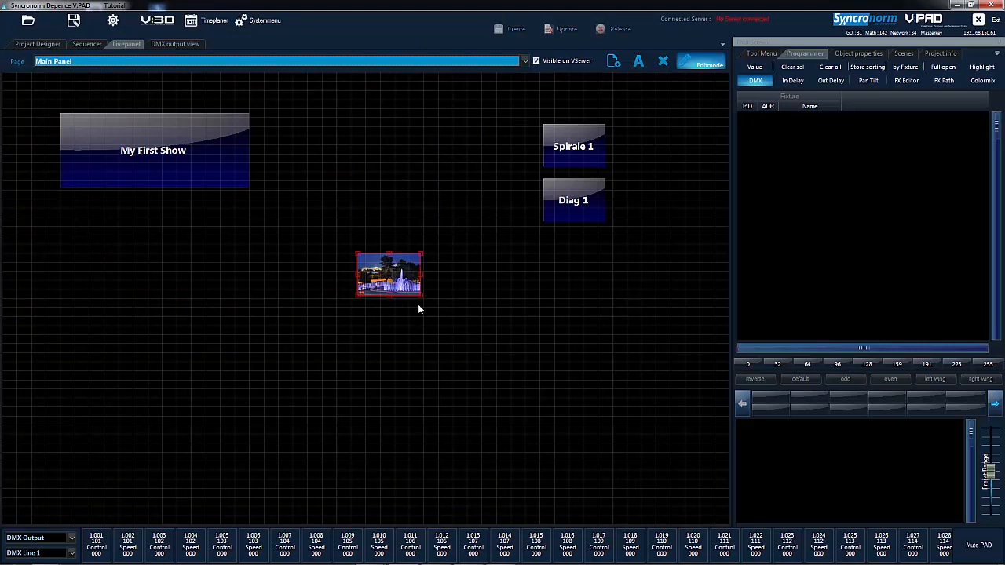
Move the fountain image to the page's upper-left corner and enlarge it to fill the panel as a background.
{"action": "left_click_drag", "start_coordinate": [422, 296], "coordinate": [684, 434]}
{"action": "left_click_drag", "start_coordinate": [544, 373], "coordinate": [200, 205]}
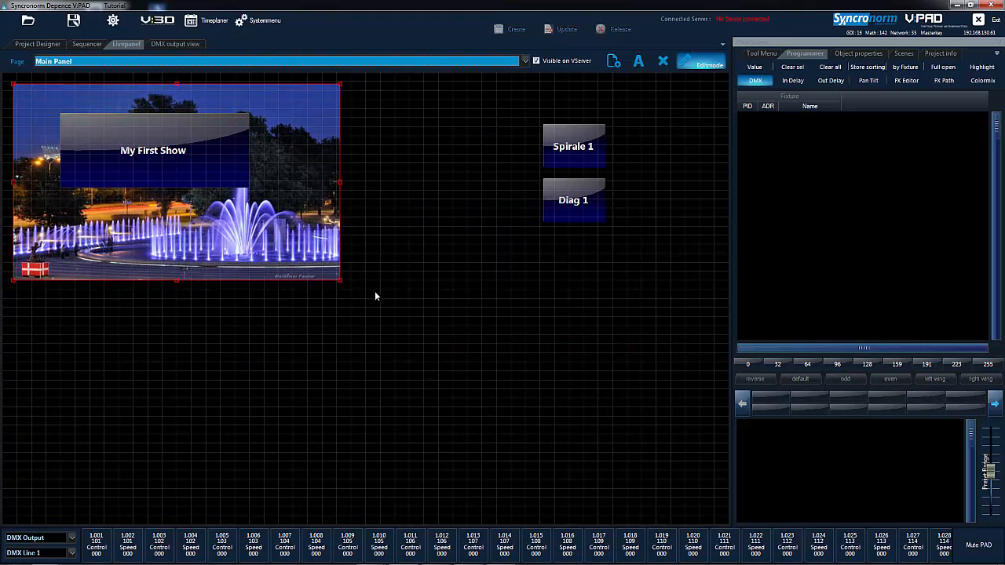
{"action": "left_click_drag", "start_coordinate": [339, 280], "coordinate": [723, 518]}
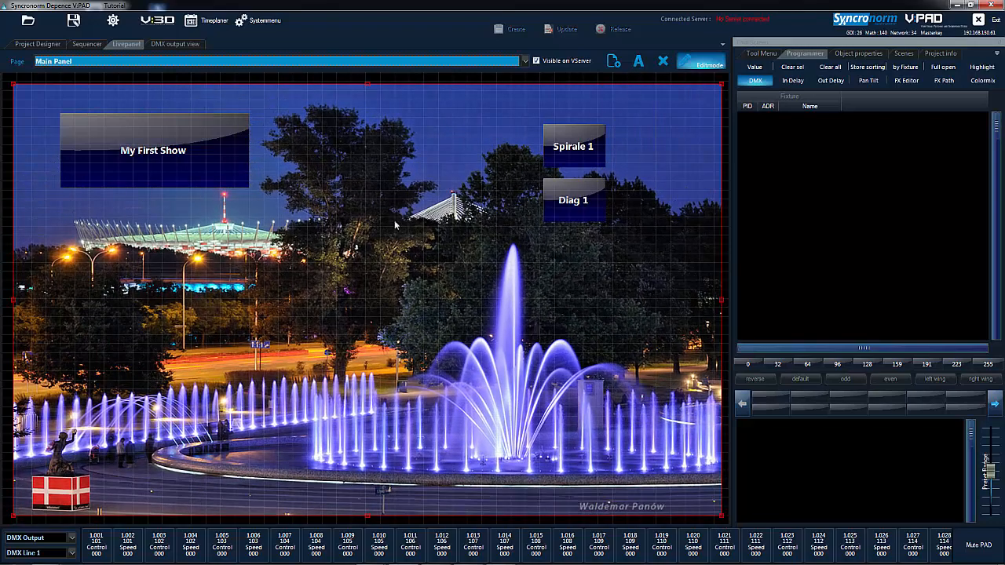
Leave edit mode and test the panel by starting and stopping My First Show, then triggering Spirale 1 and Diag 1.
{"action": "left_click", "coordinate": [701, 65]}
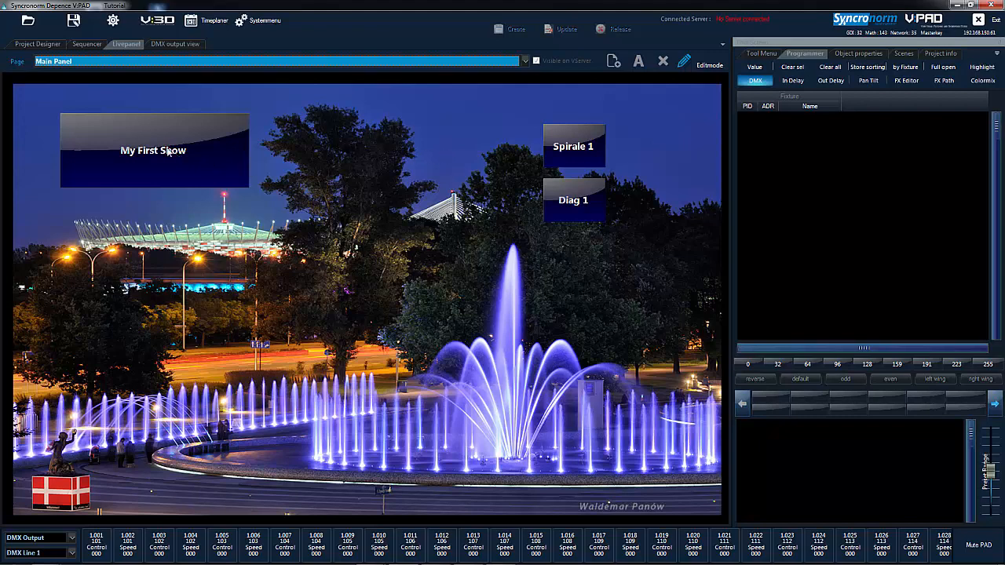
{"action": "left_click", "coordinate": [247, 152]}
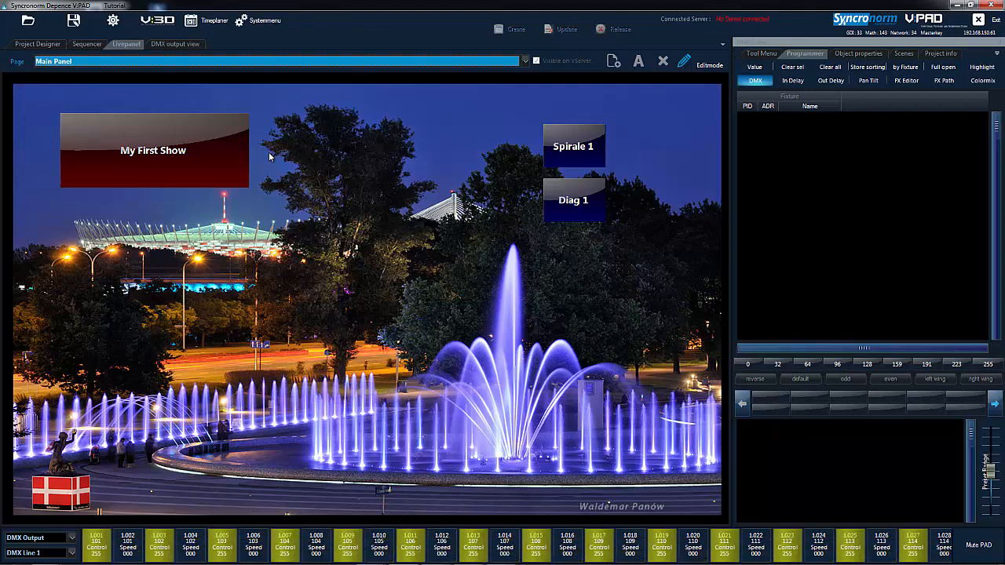
{"action": "left_click", "coordinate": [165, 157]}
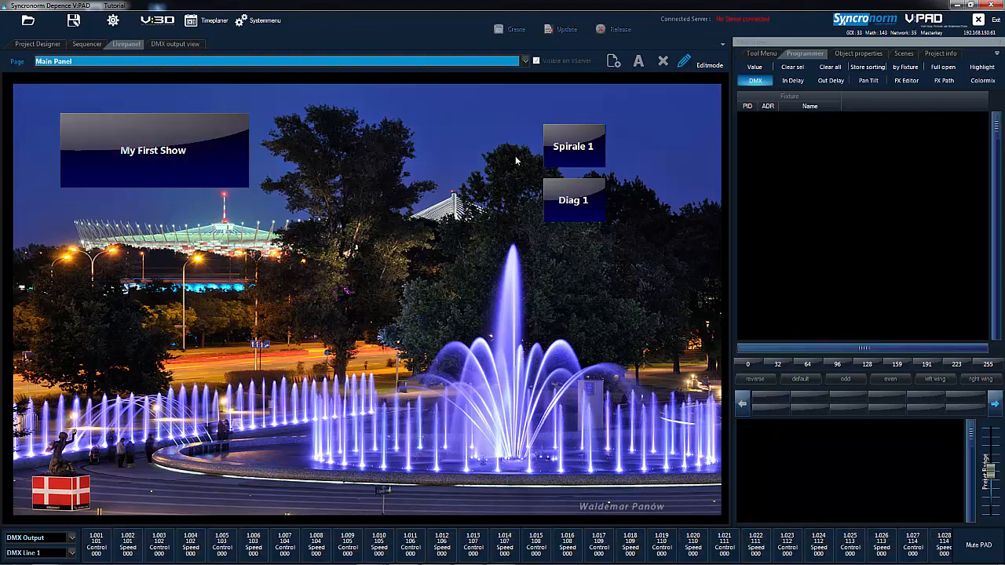
{"action": "left_click", "coordinate": [553, 155]}
{"action": "left_click", "coordinate": [575, 202]}
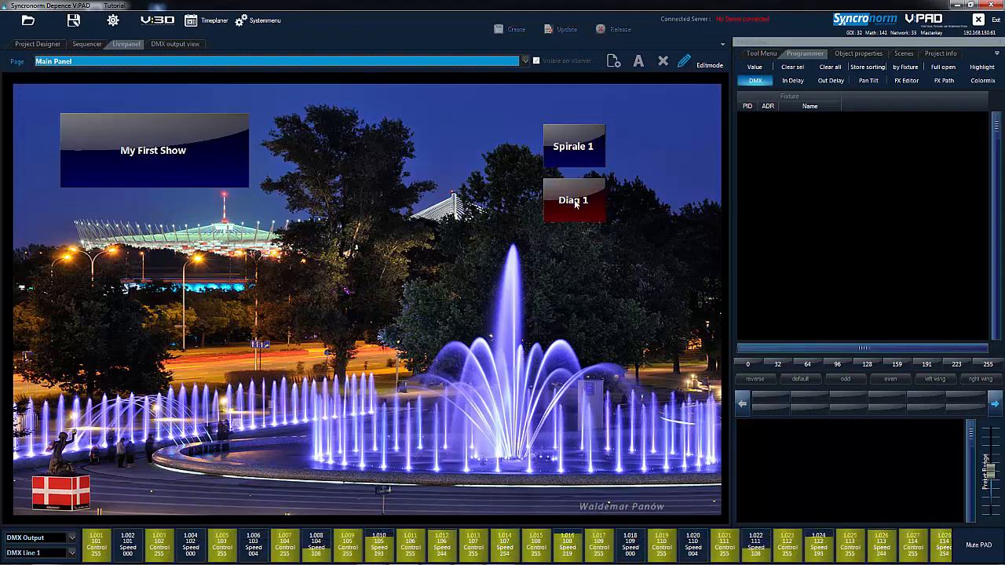
Switch off the Diag 1 scene on the Main Panel page.
{"action": "left_click", "coordinate": [574, 202]}
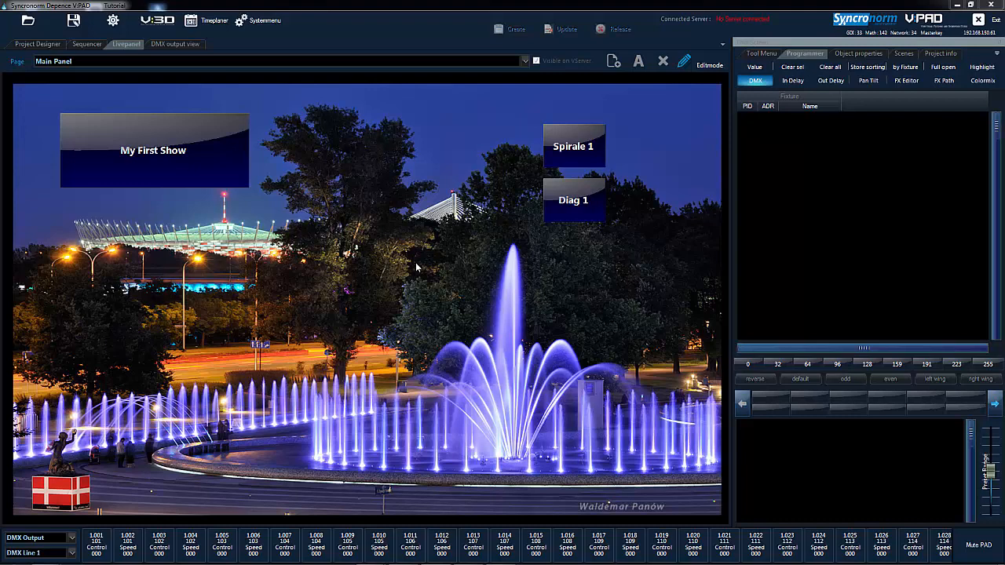
Try to export the project data, timeplaner and the My First Show showfile to the server over the network.
{"action": "left_click", "coordinate": [262, 21]}
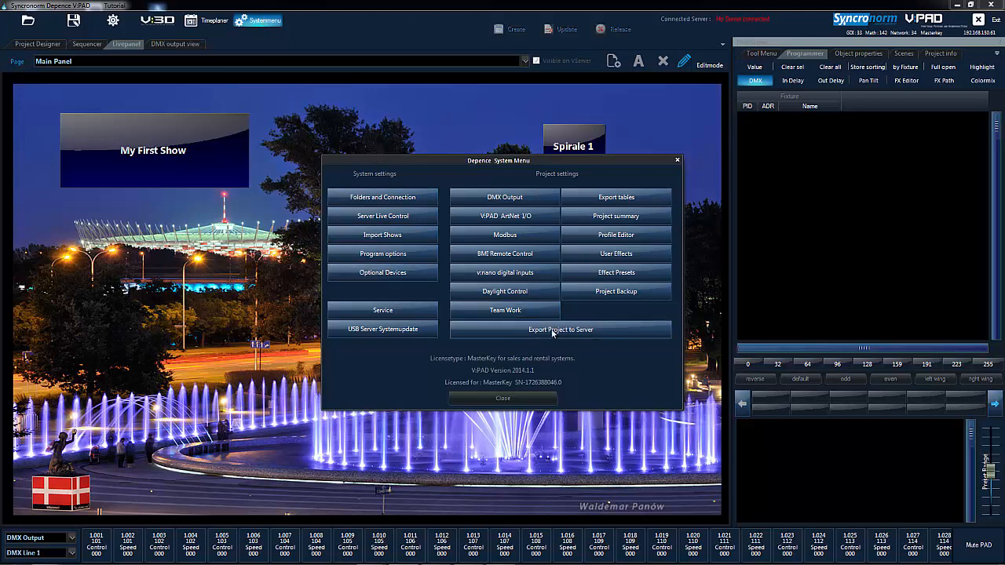
{"action": "left_click", "coordinate": [590, 332]}
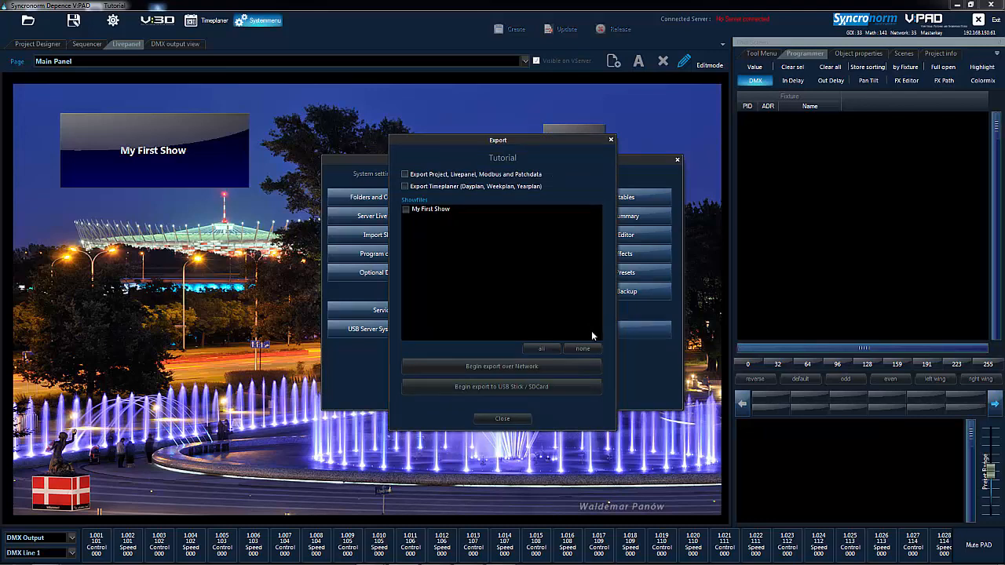
{"action": "left_click", "coordinate": [406, 175]}
{"action": "left_click", "coordinate": [405, 186]}
{"action": "left_click", "coordinate": [407, 212]}
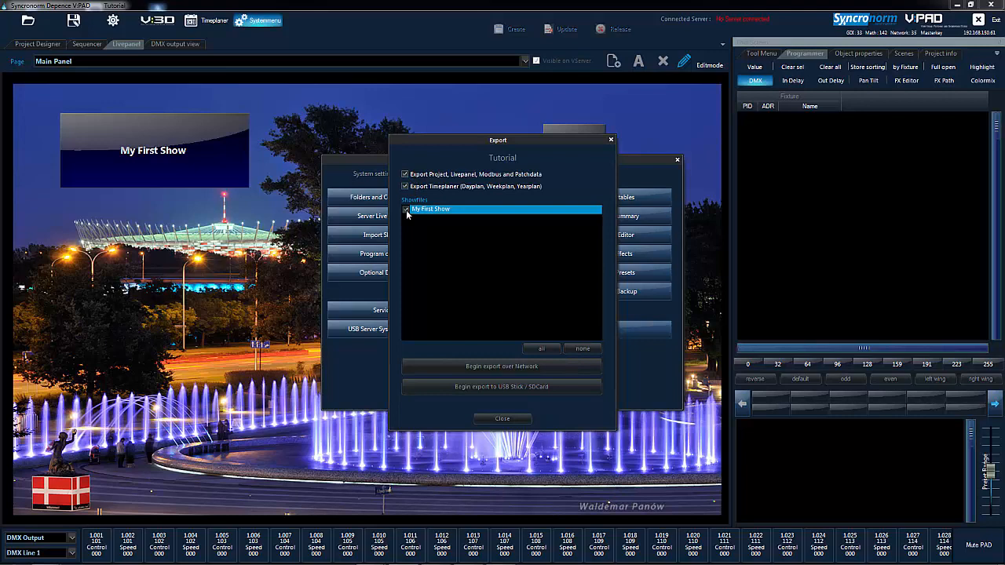
{"action": "left_click", "coordinate": [490, 366]}
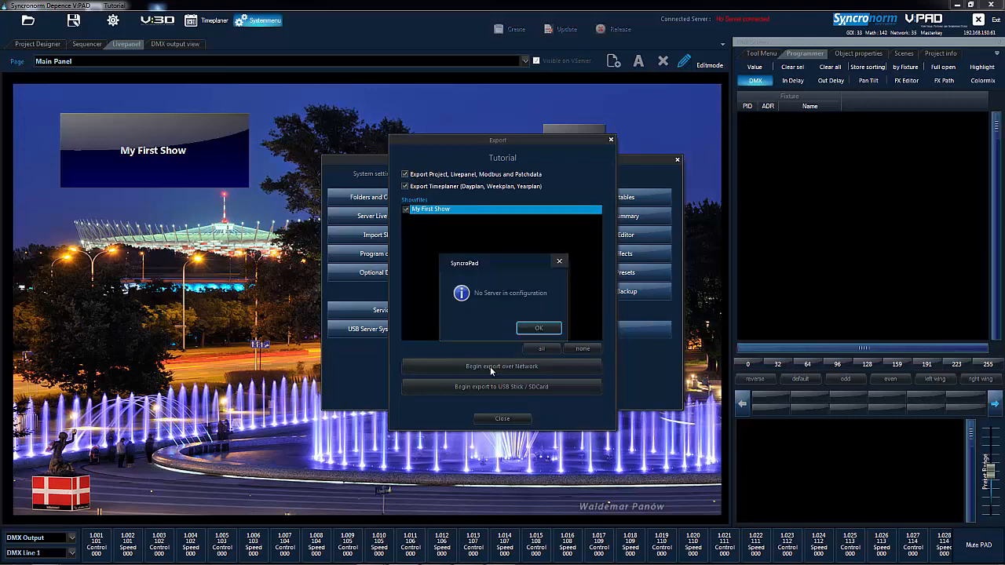
{"action": "left_click", "coordinate": [534, 328]}
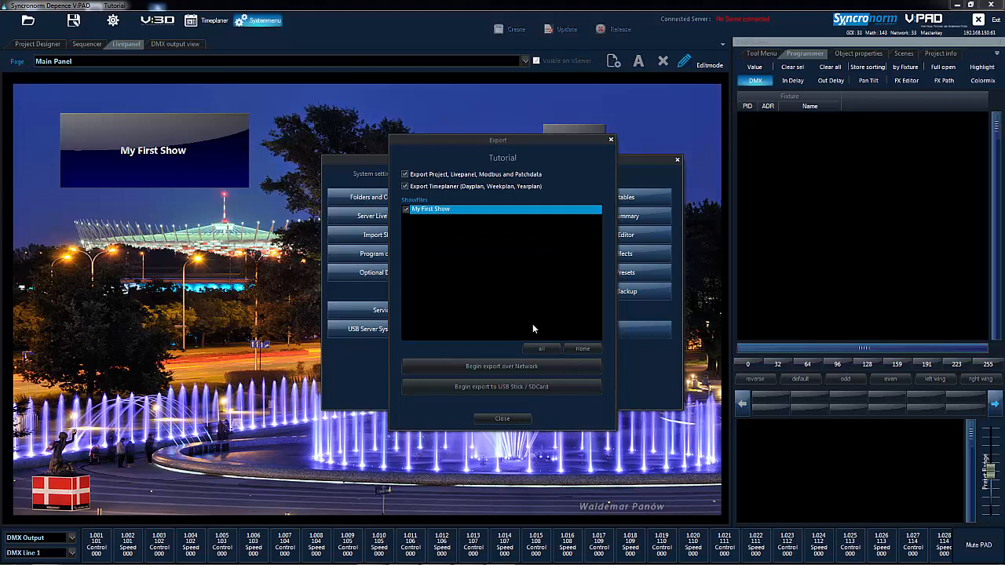
{"action": "left_click", "coordinate": [503, 418]}
{"action": "left_click", "coordinate": [492, 437]}
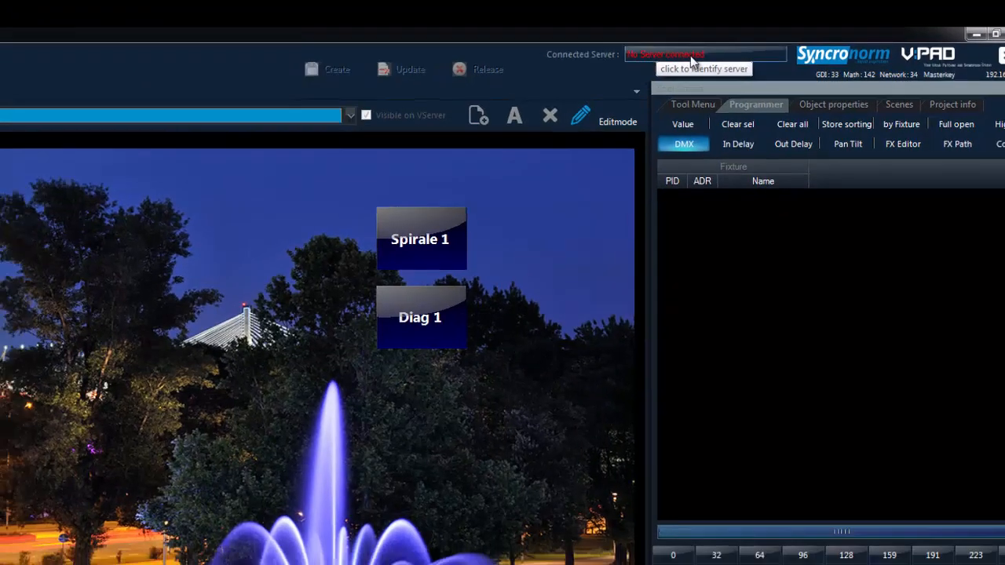
Connect to the VServer at 192.168.150.78.
{"action": "left_click", "coordinate": [650, 59]}
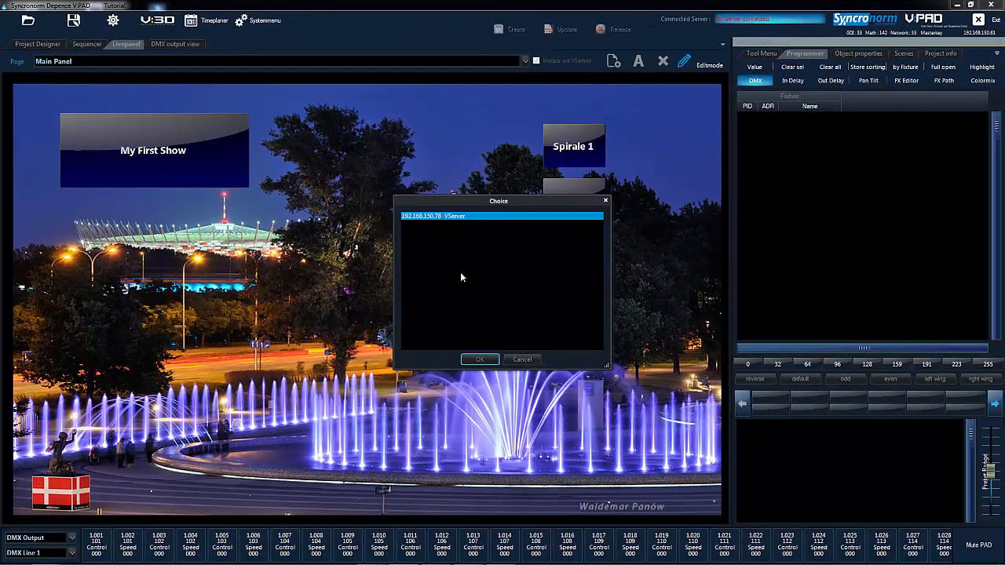
{"action": "left_click", "coordinate": [481, 360]}
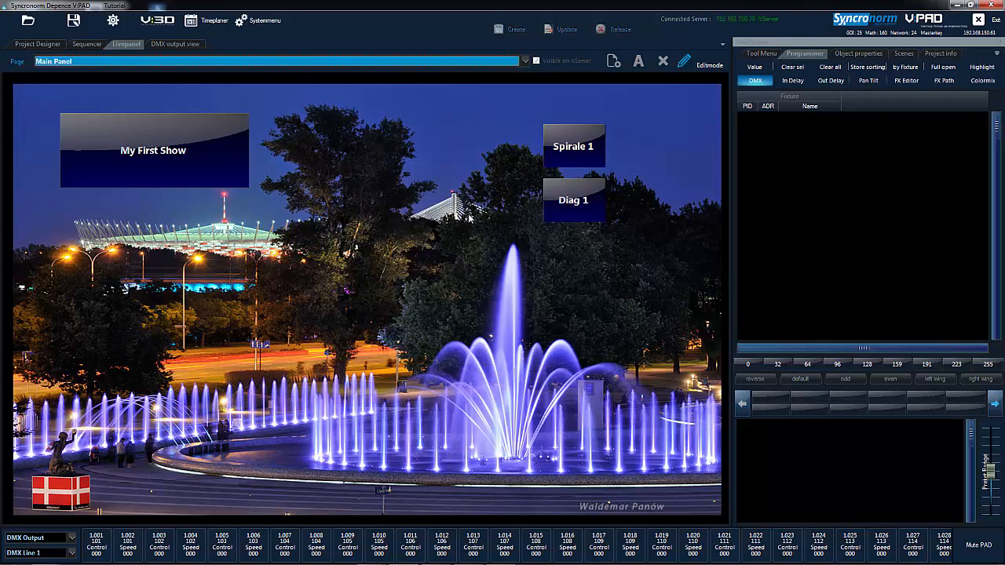
Export the project, Livepanel, Modbus and patch data, the timeplaner and My First Show to the server over the network, and close the dialogs.
{"action": "left_click", "coordinate": [261, 21]}
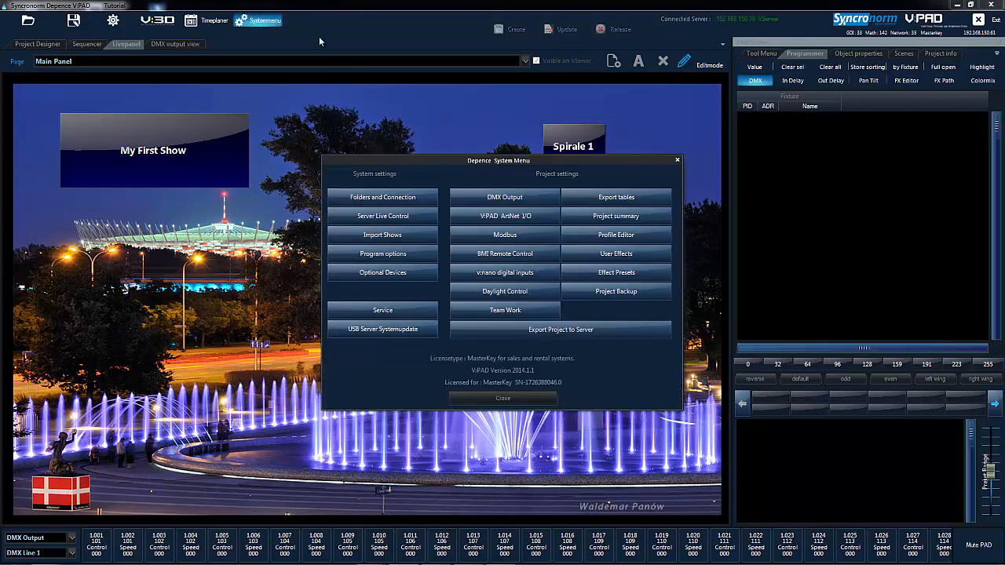
{"action": "left_click", "coordinate": [530, 330]}
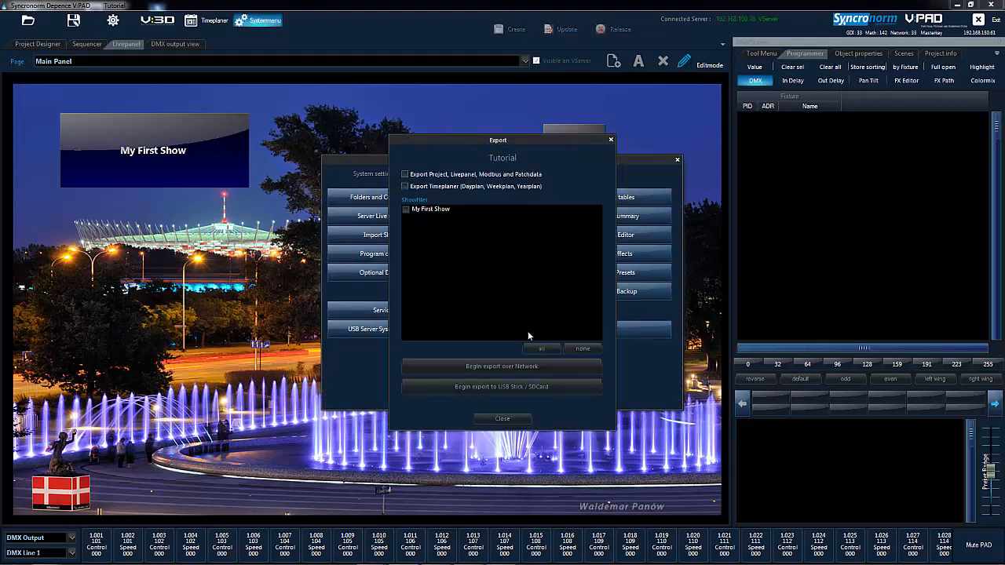
{"action": "left_click", "coordinate": [406, 174]}
{"action": "left_click", "coordinate": [406, 186]}
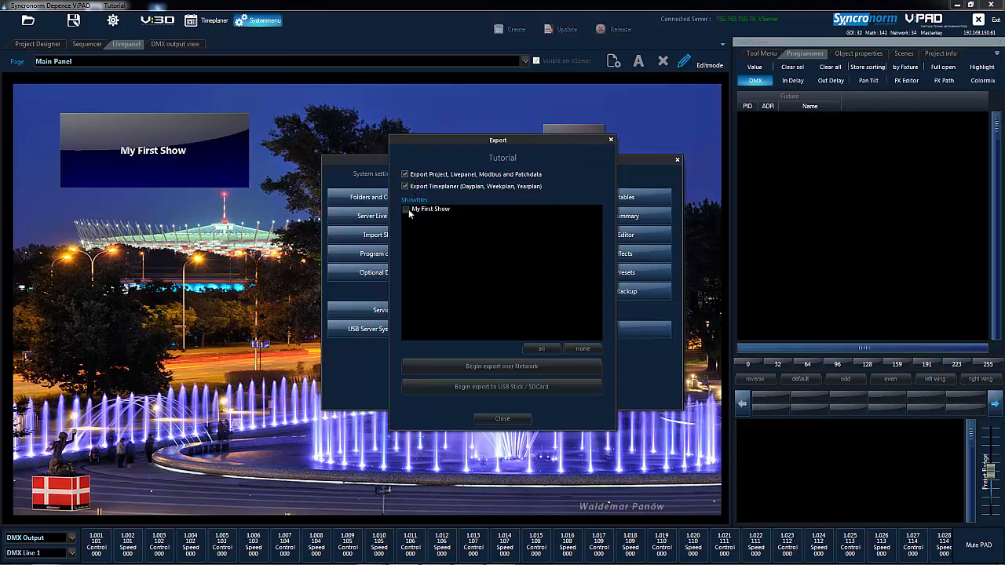
{"action": "left_click", "coordinate": [409, 210]}
{"action": "left_click", "coordinate": [492, 364]}
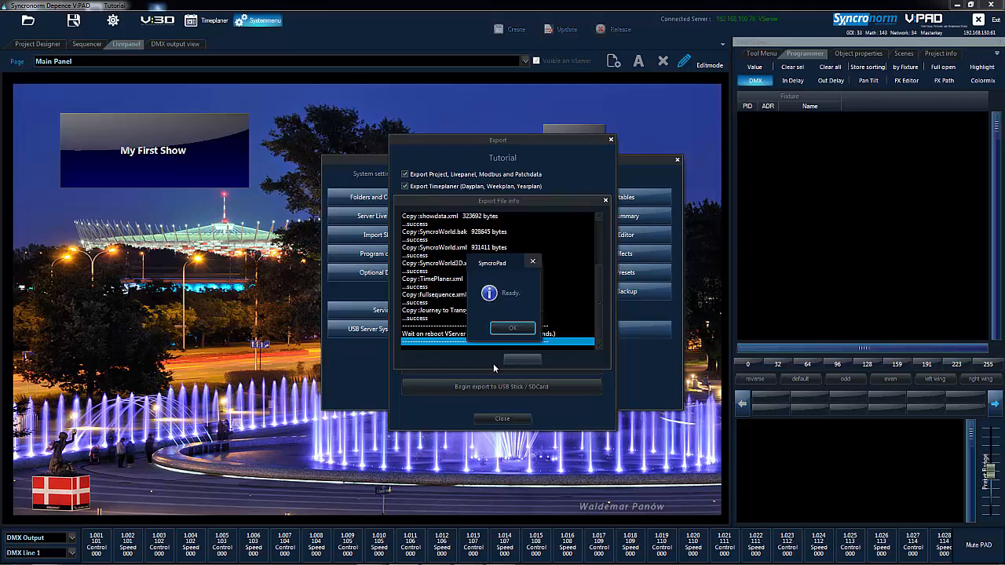
{"action": "left_click", "coordinate": [512, 328]}
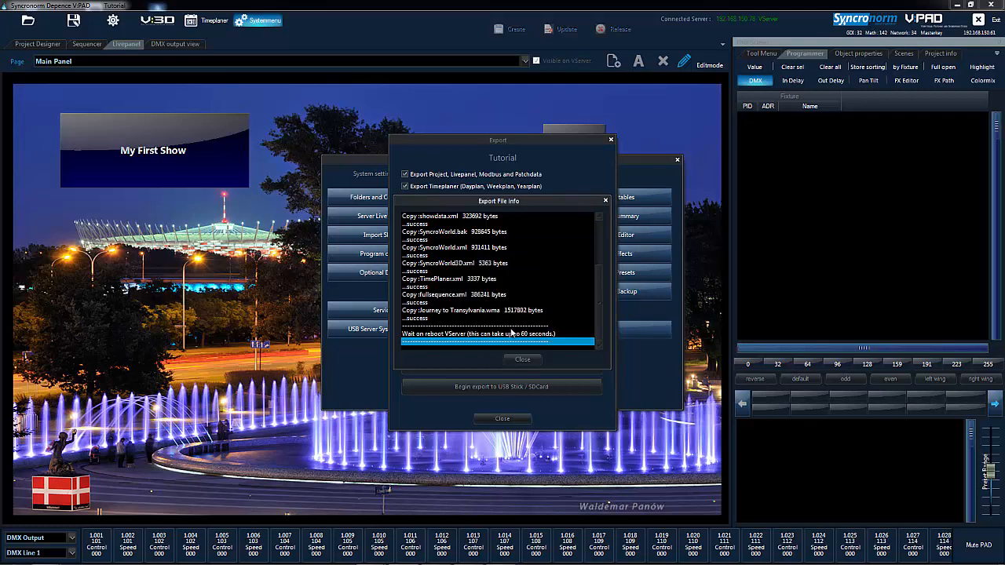
{"action": "left_click", "coordinate": [533, 361]}
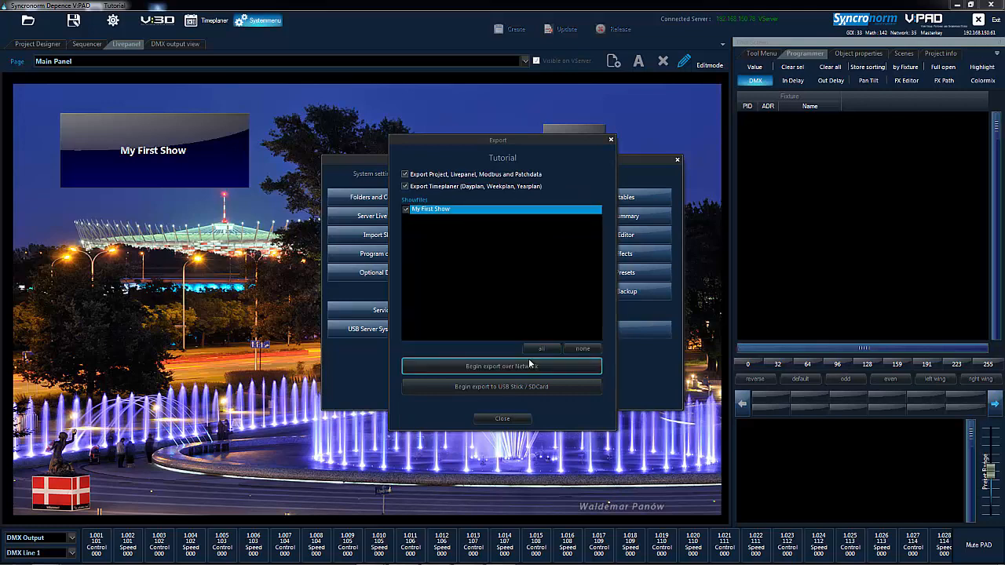
{"action": "left_click", "coordinate": [502, 419]}
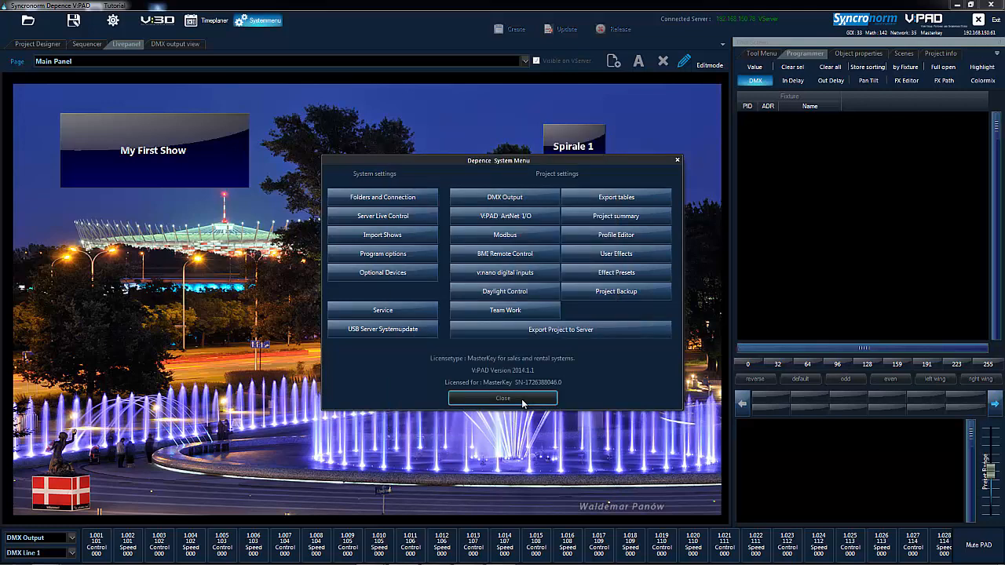
{"action": "left_click", "coordinate": [504, 399]}
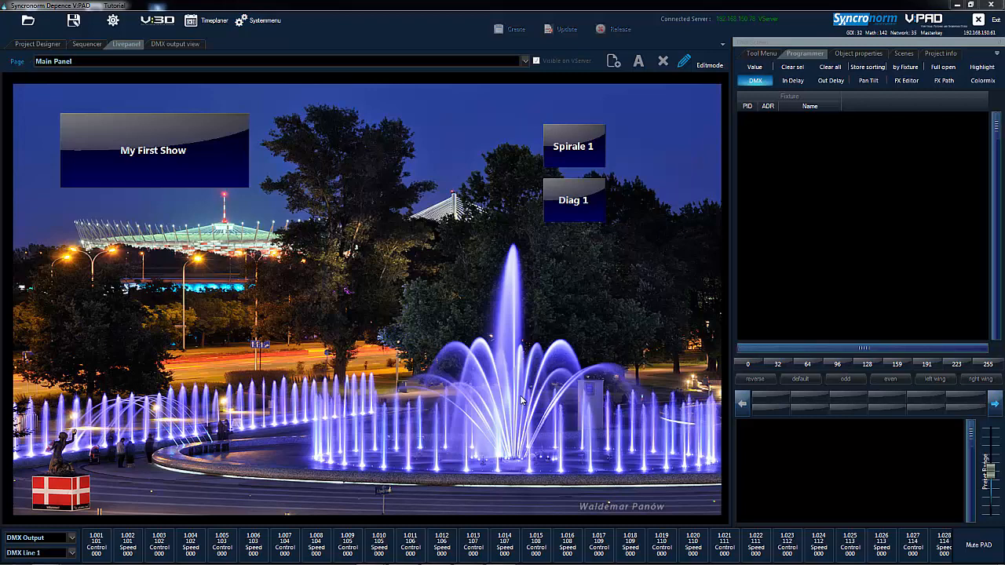